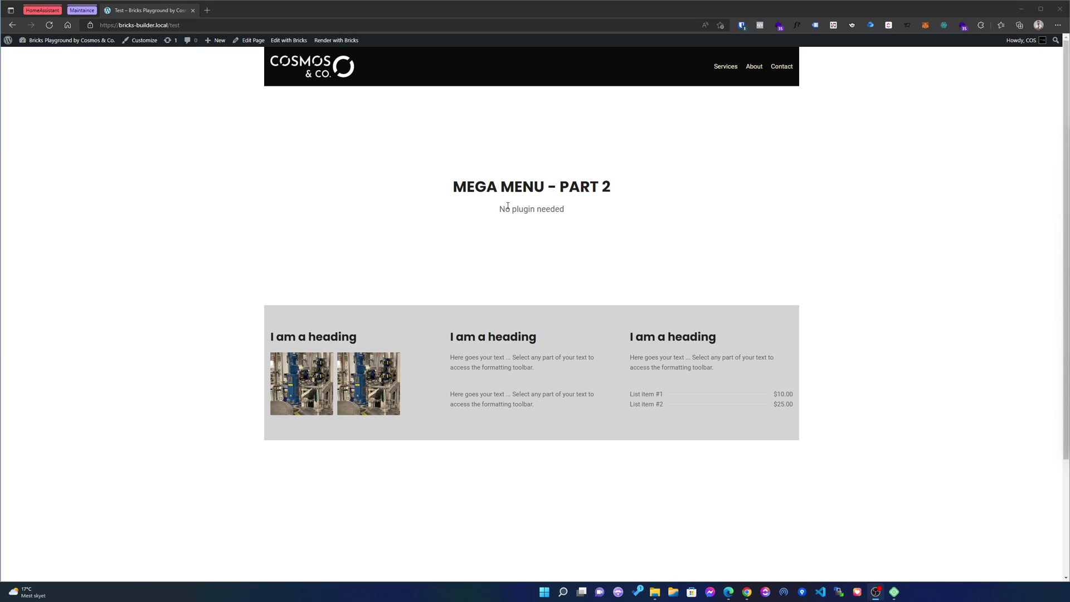
Preview the 'Mega Menu - Part 2' Test page, briefly selecting its heading and hovering Services.
left_click_drag(452, 189, 608, 193)
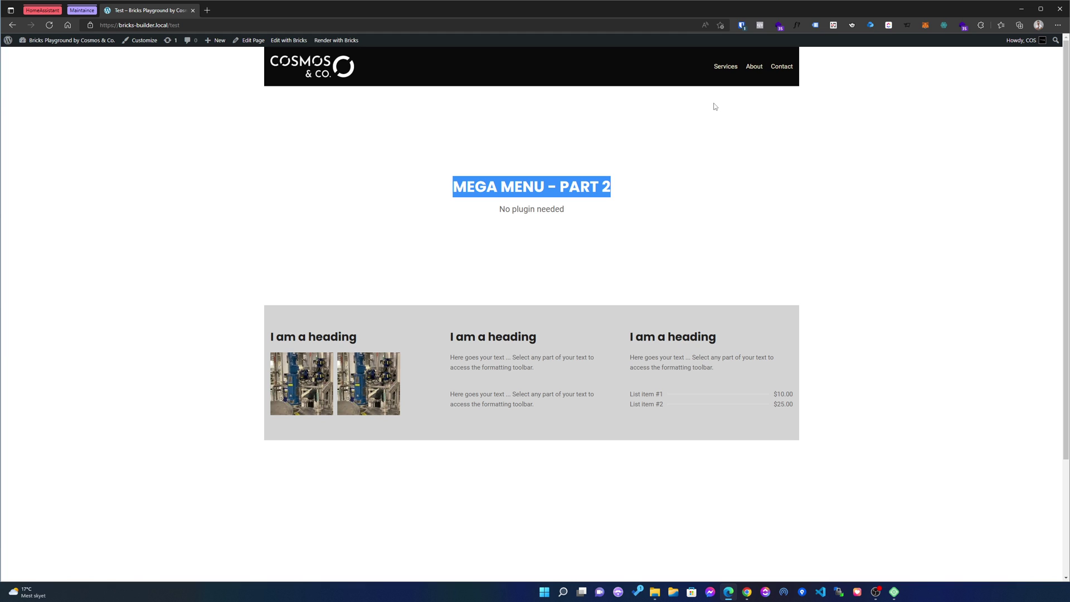
left_click(577, 184)
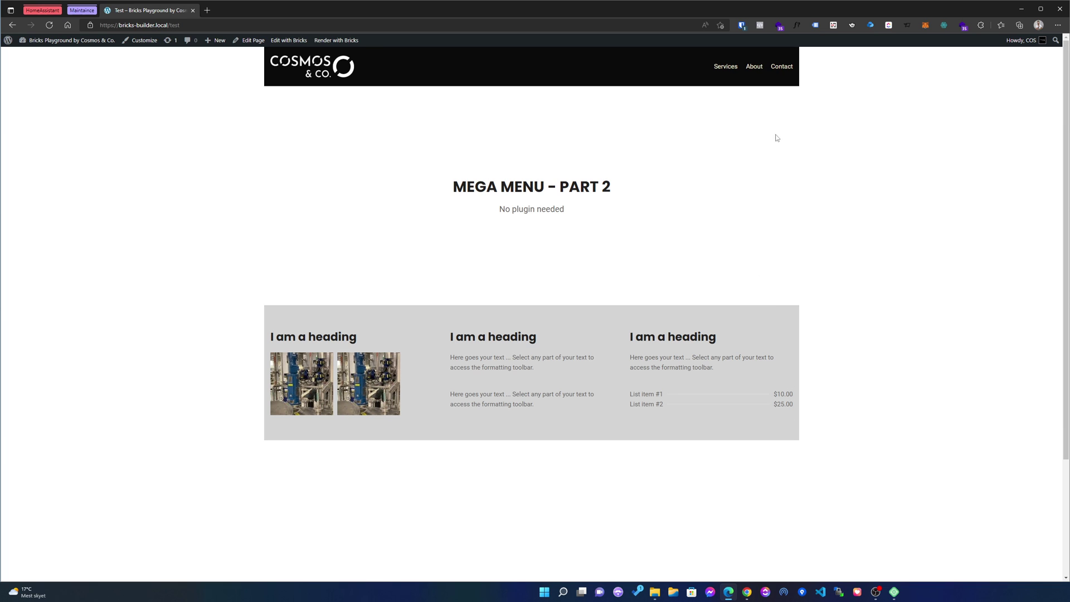
mouse_move(721, 67)
Open the WordPress Dashboard in a new tab and go to the Bricks templates list.
middle_click(40, 54)
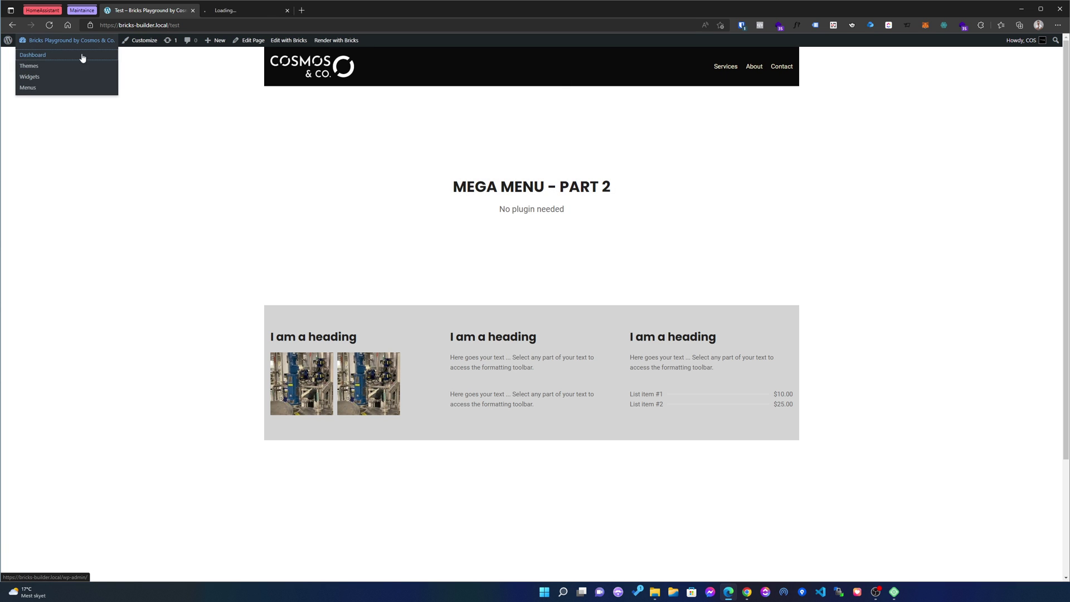
left_click(206, 12)
mouse_move(28, 109)
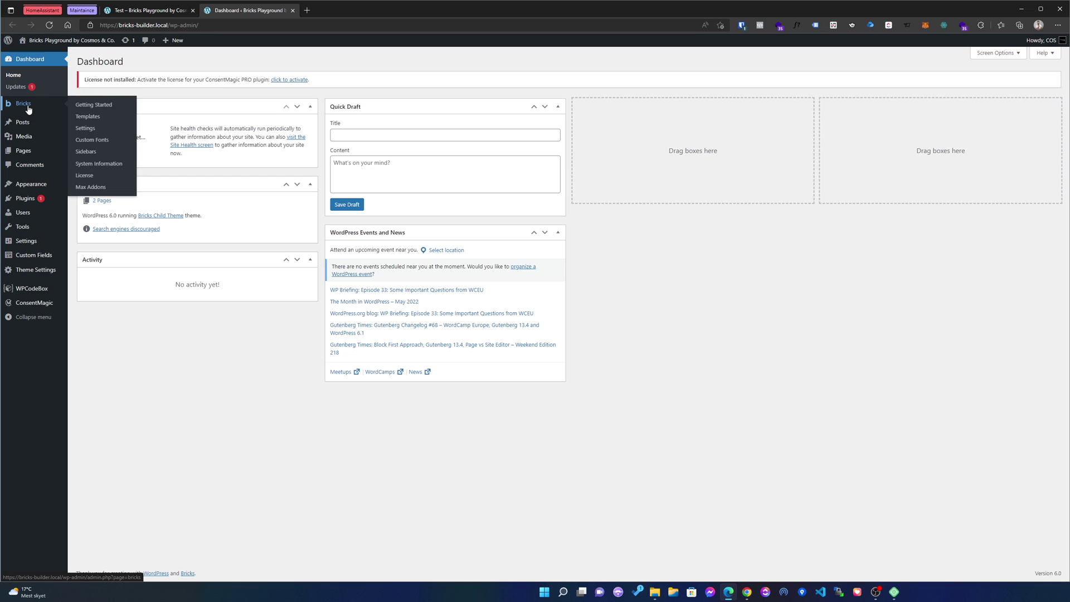
left_click(89, 118)
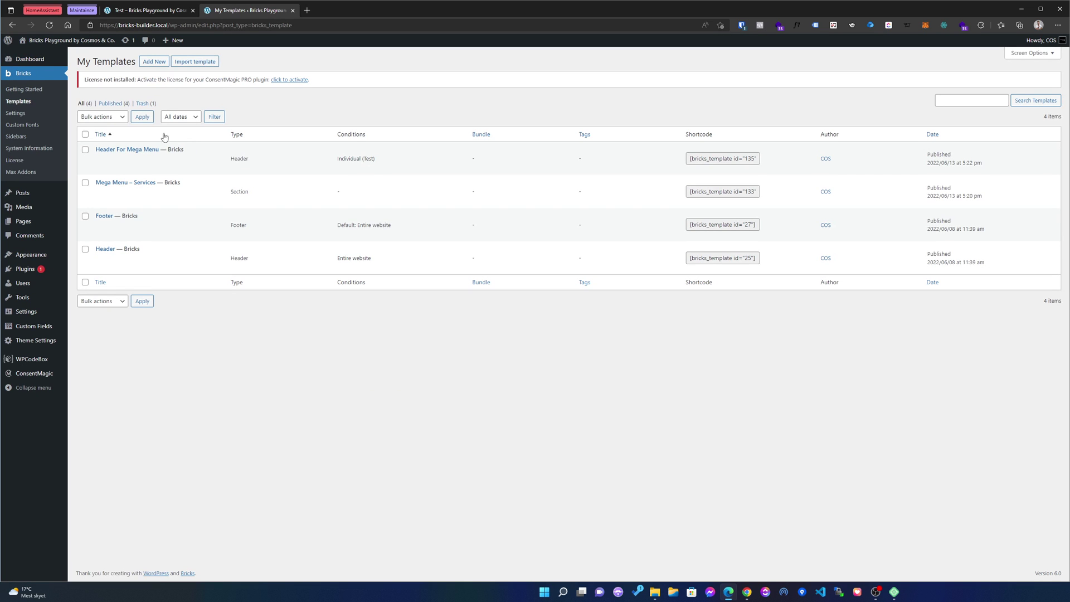
Open the Mega Menu – Services template in the Bricks builder in its own tab.
mouse_move(109, 185)
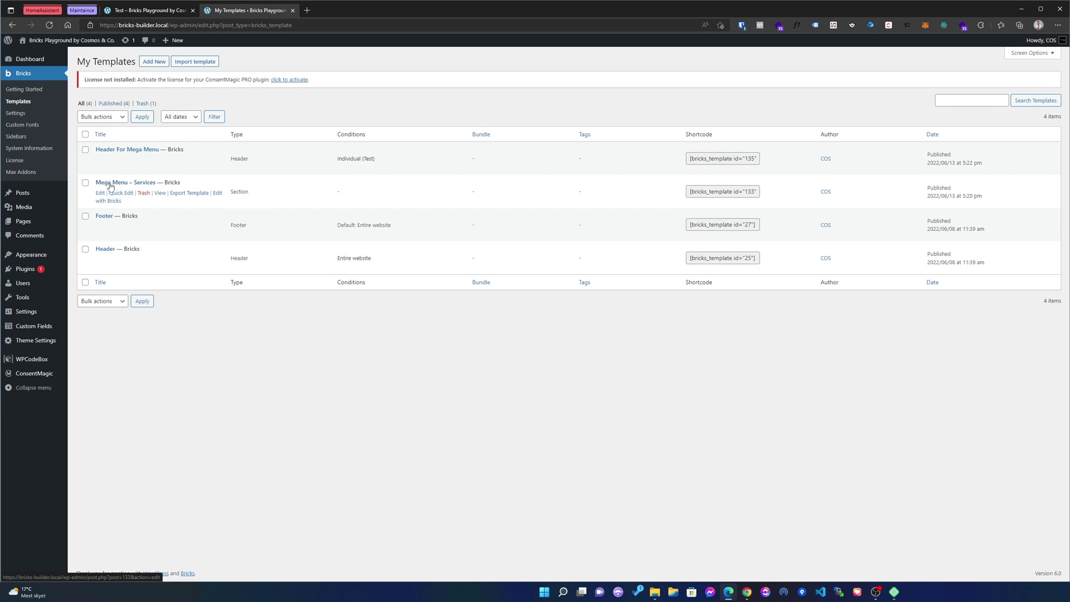
middle_click(111, 201)
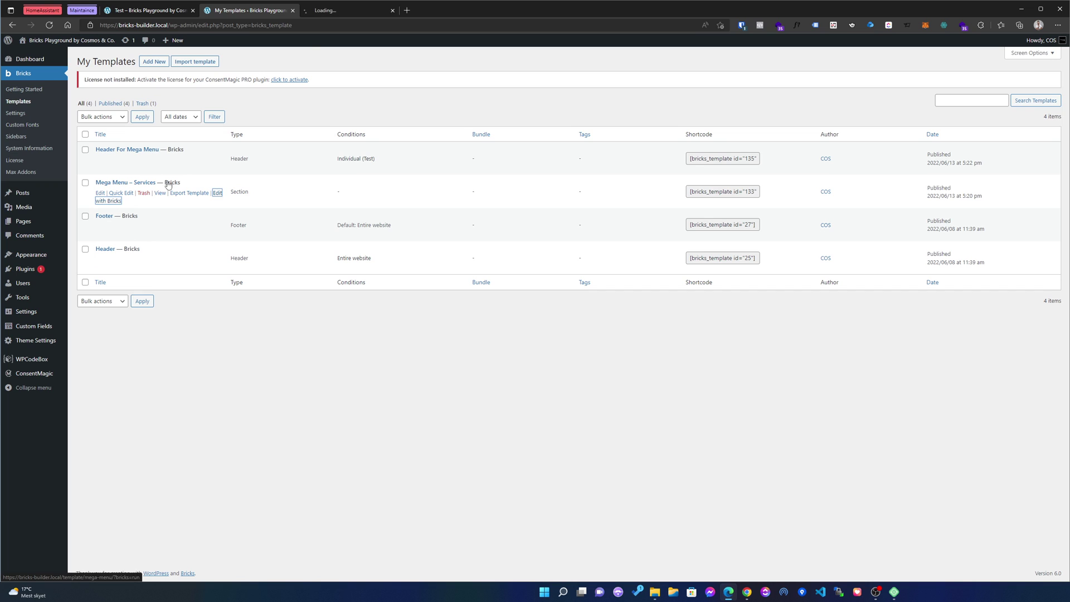
left_click(338, 8)
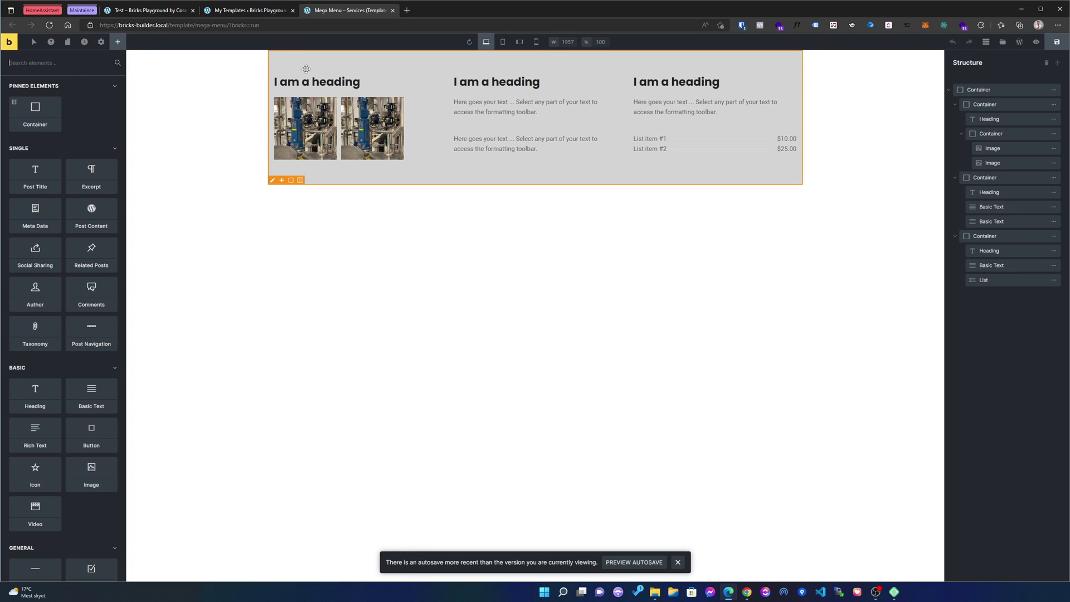
Darken the Mega Menu – Services outer container's background to #8a8a8a and save.
left_click(306, 60)
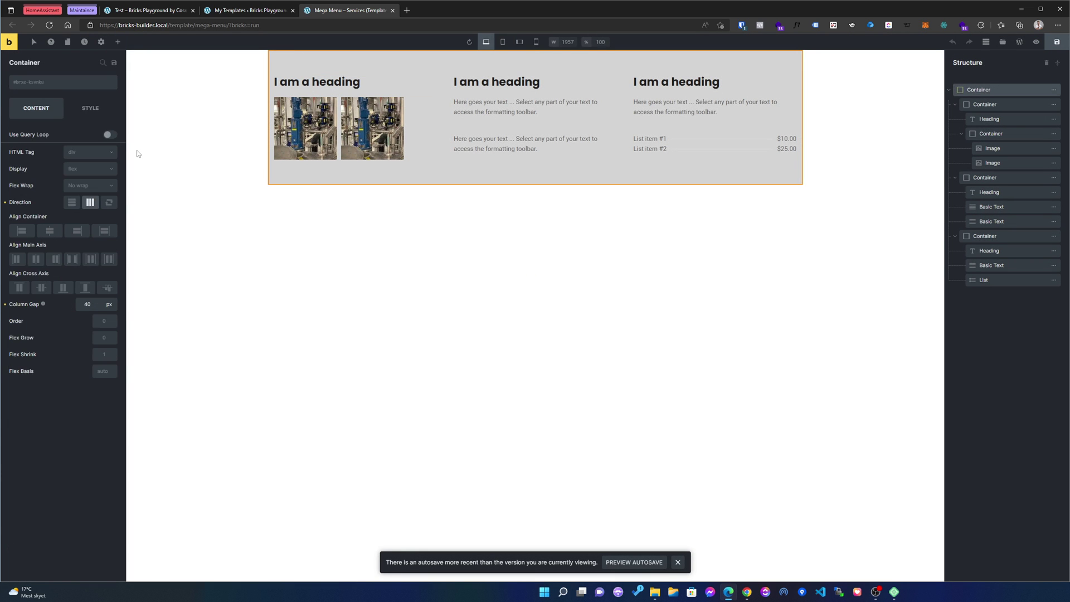
left_click(88, 111)
left_click(56, 181)
left_click(112, 201)
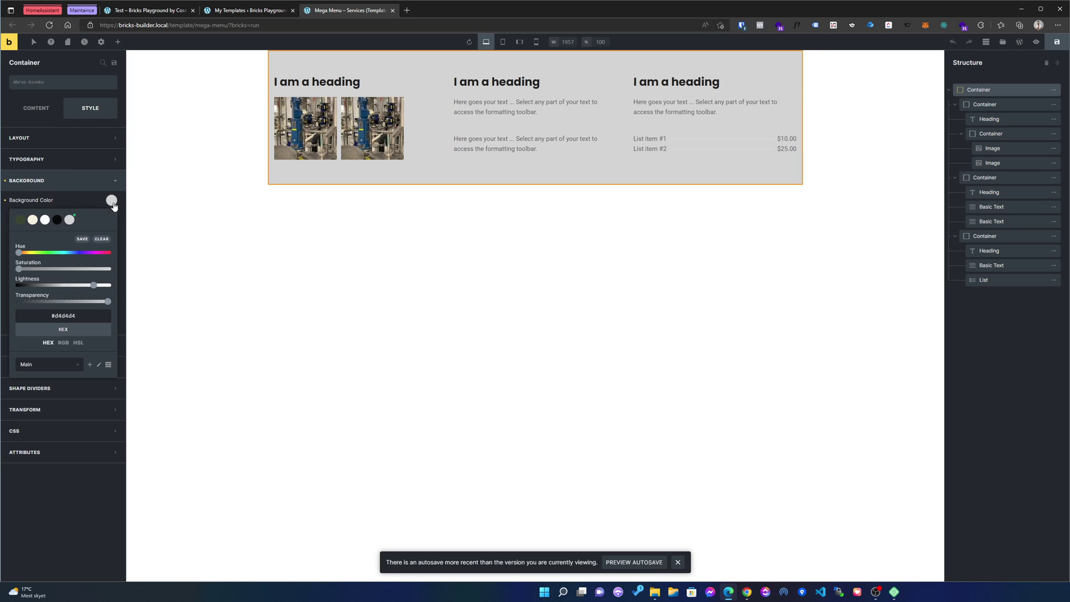
left_click_drag(93, 286, 67, 286)
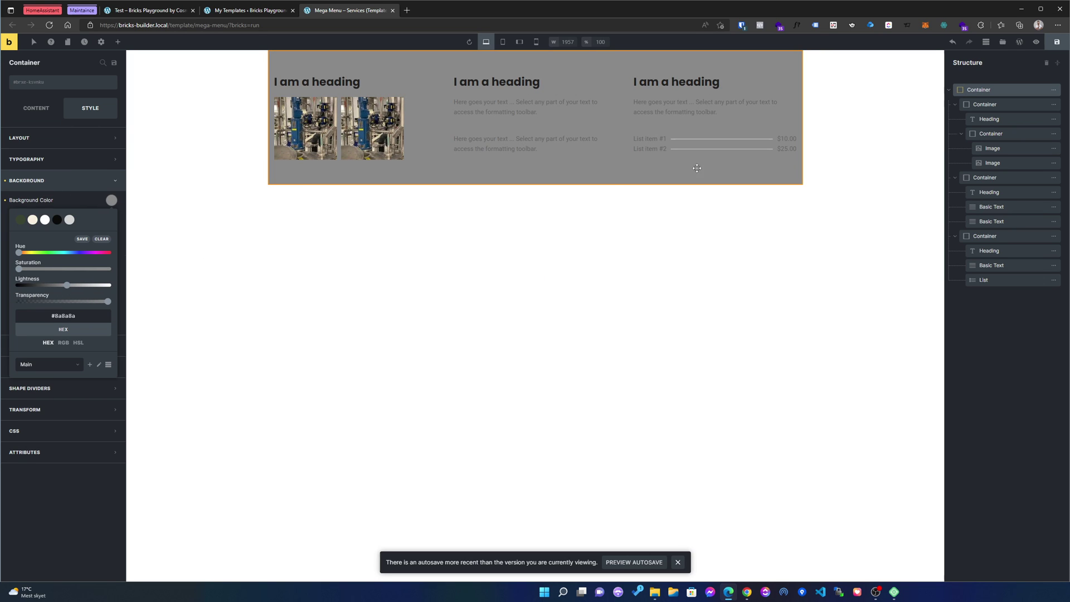
left_click(1056, 45)
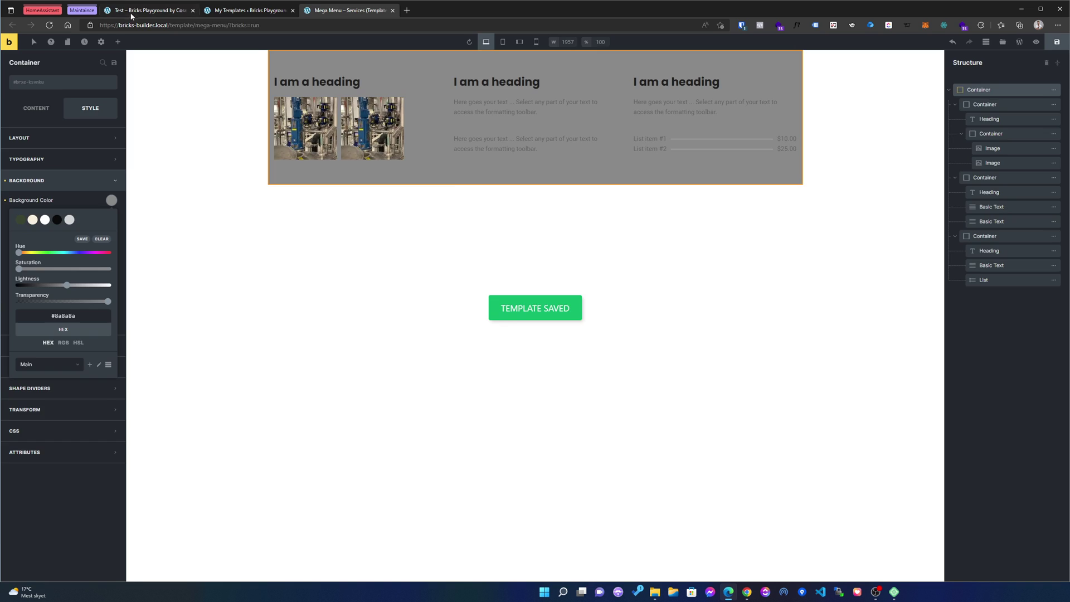
Reload the front-end Test page and preview the darker mega menu under Services.
left_click(134, 12)
left_click(50, 26)
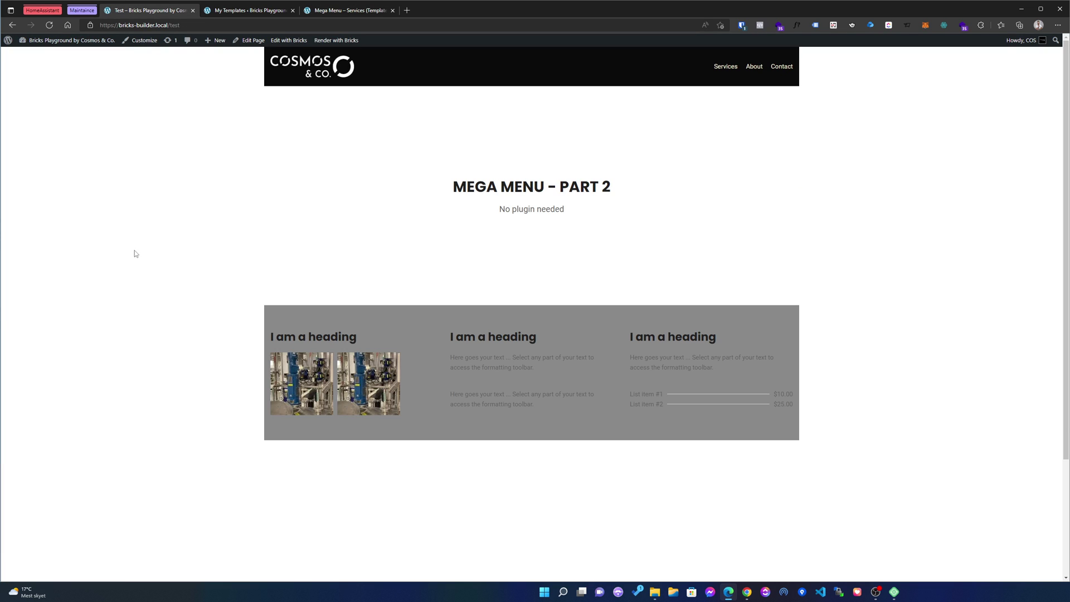
mouse_move(722, 67)
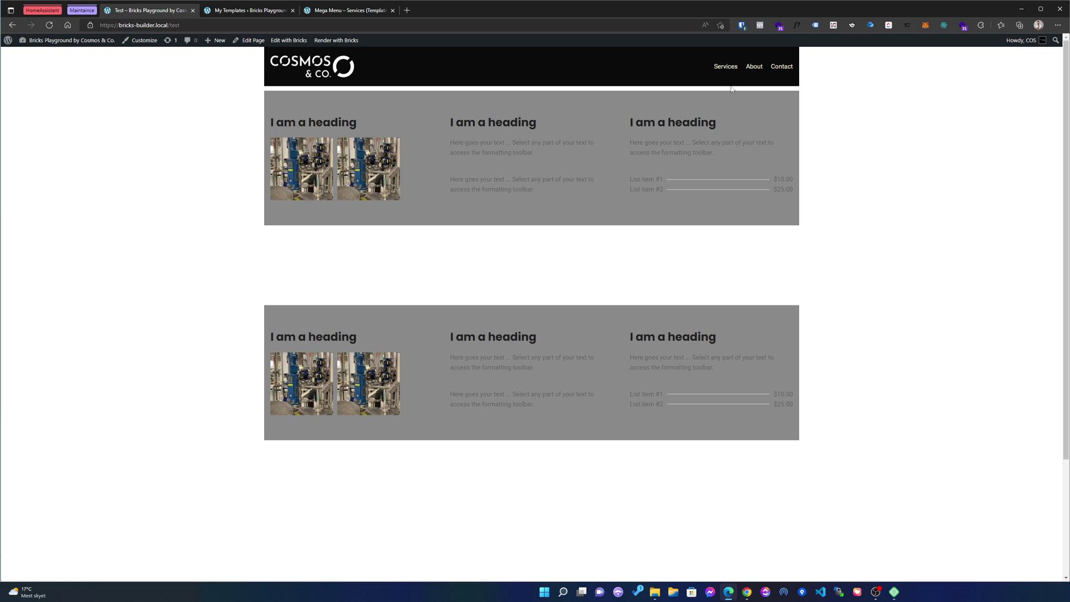
Restore the #d4d4d4 background swatch, save the template, and return to the templates list.
left_click(248, 11)
left_click(306, 11)
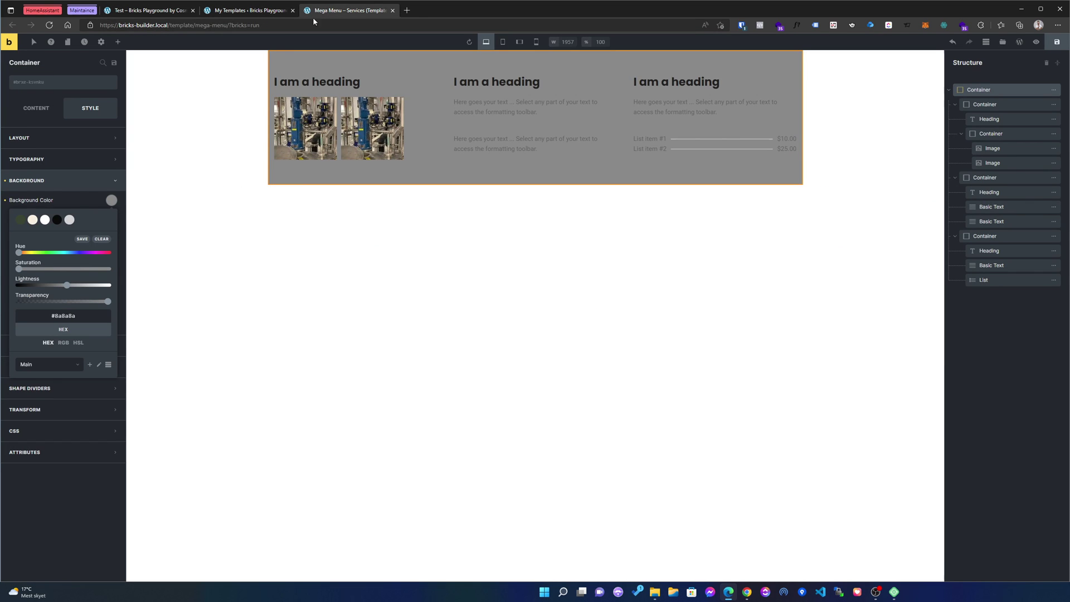
left_click(69, 221)
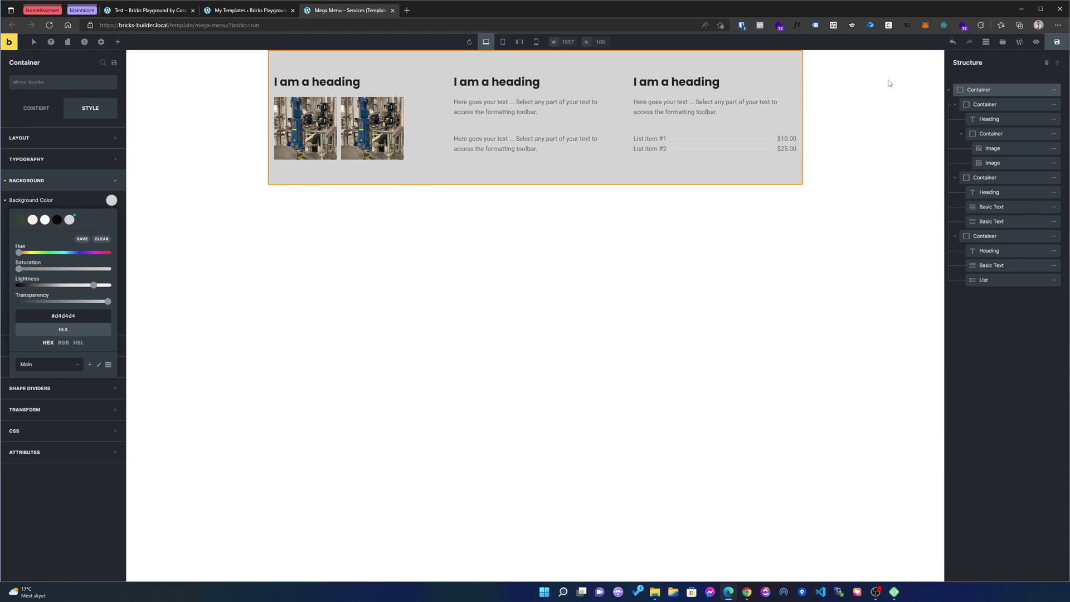
left_click(1057, 42)
left_click(231, 10)
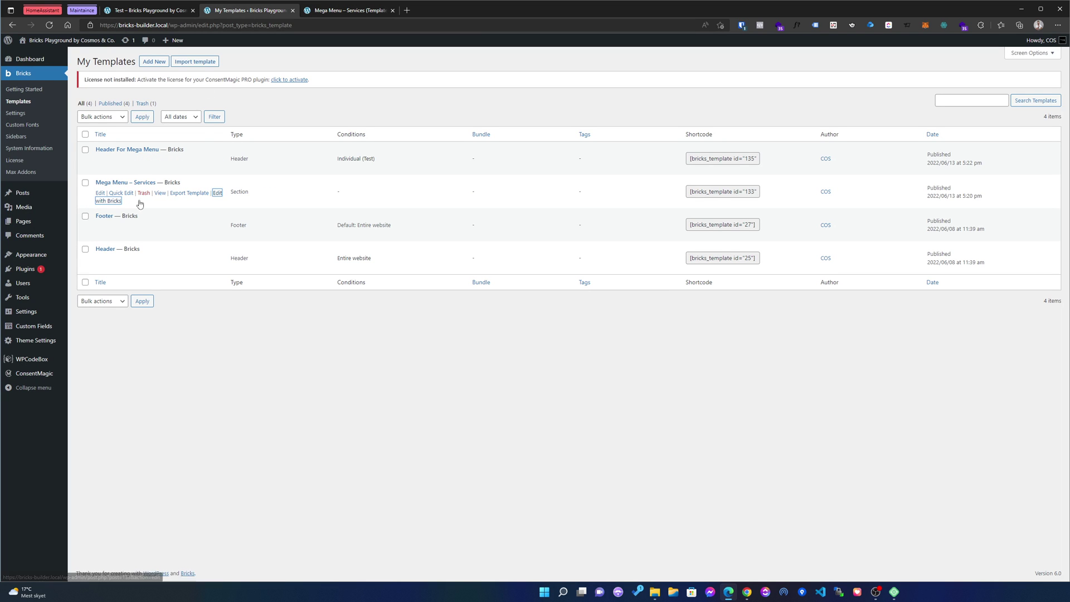
left_click(110, 268, "ctrl")
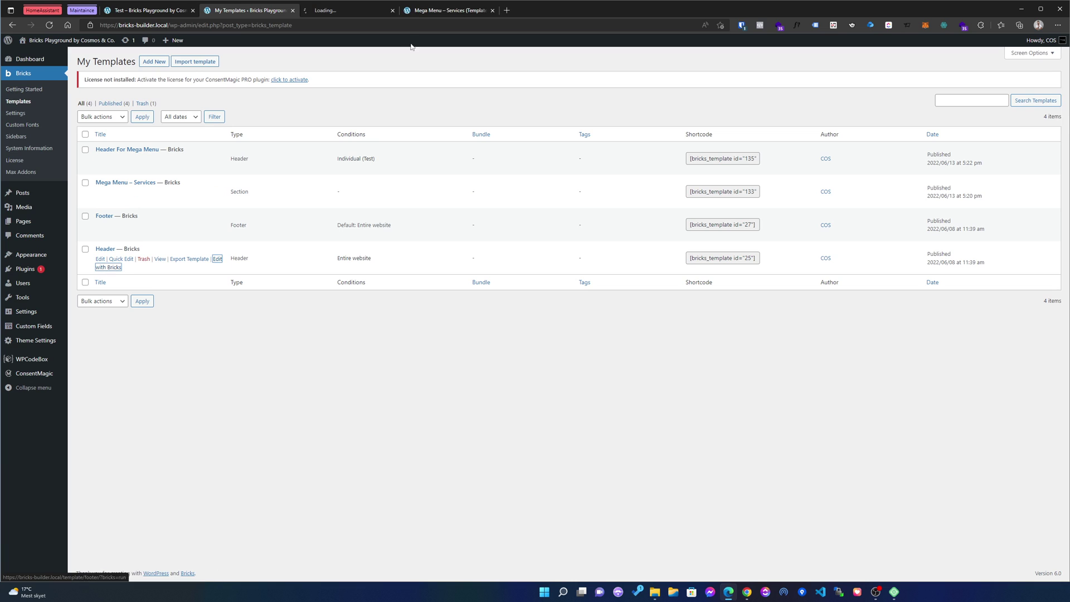
left_click(355, 10)
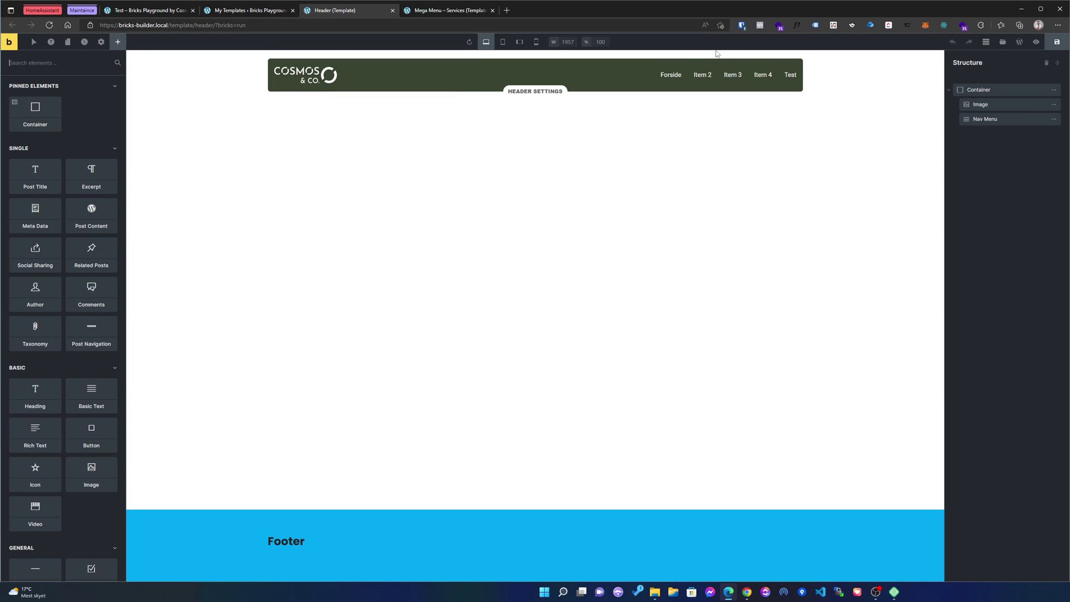
left_click(782, 75)
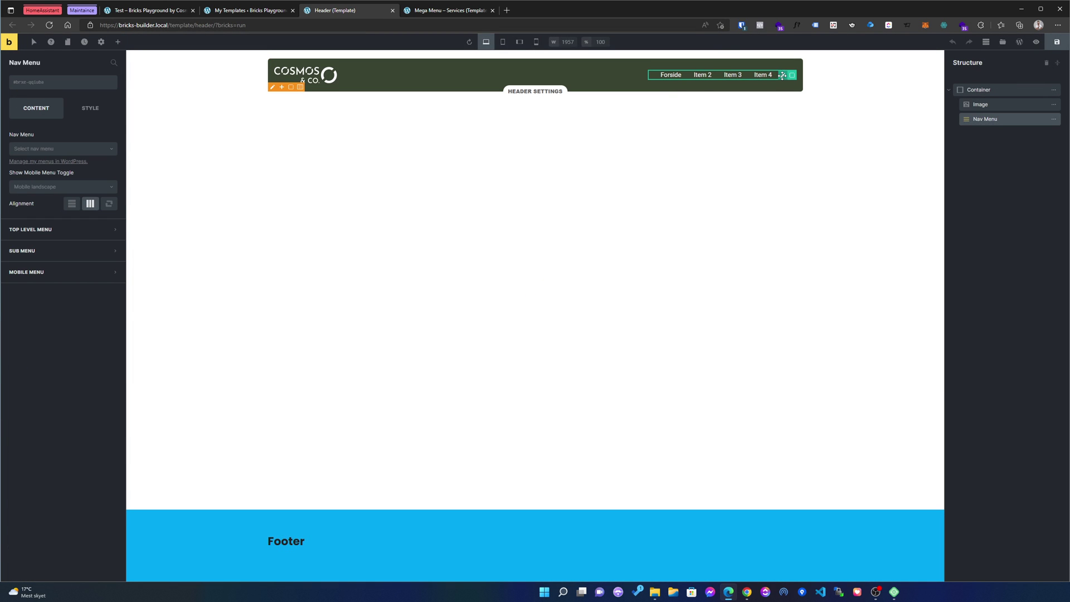
left_click(118, 43)
type("nav")
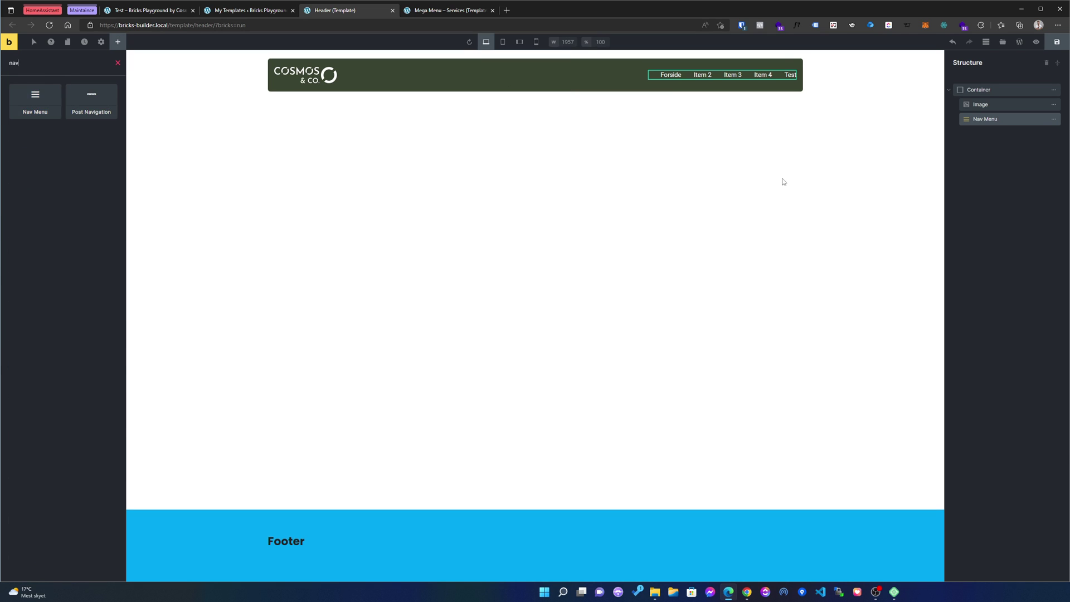
left_click(1016, 124)
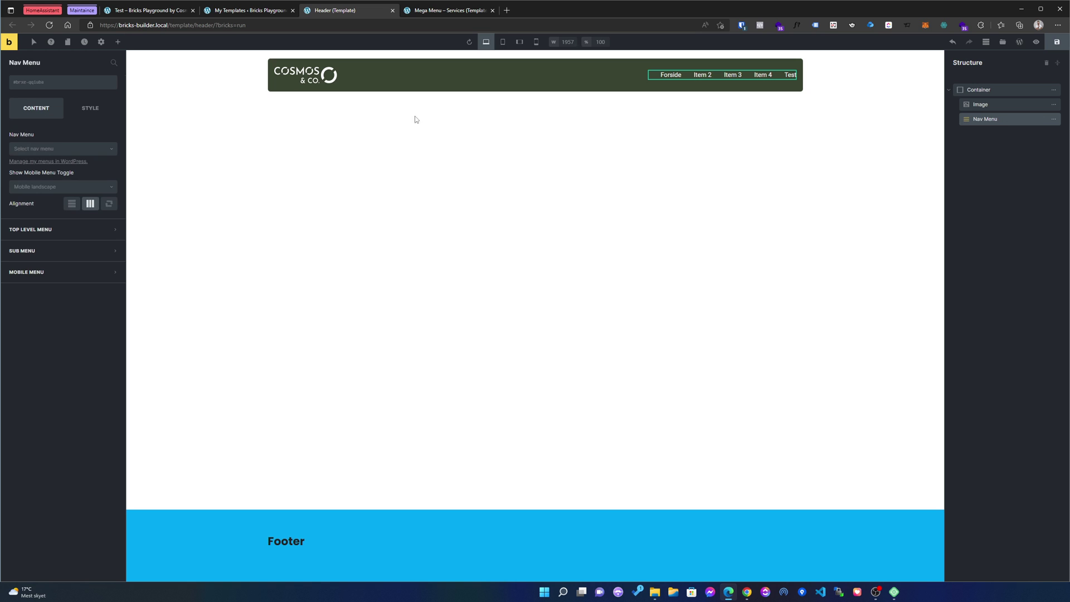
left_click(43, 150)
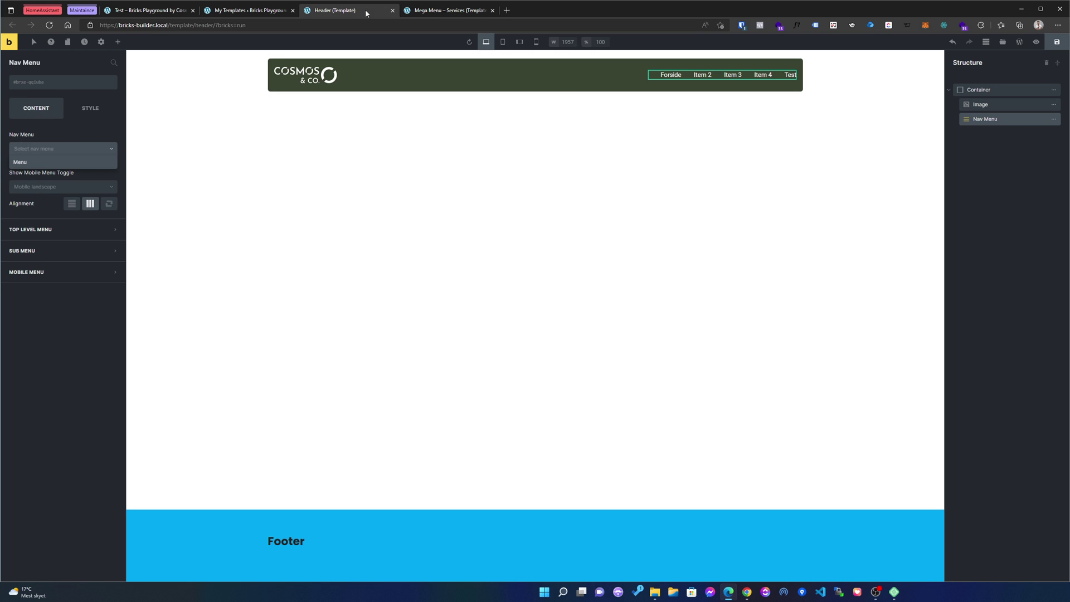
left_click(393, 10)
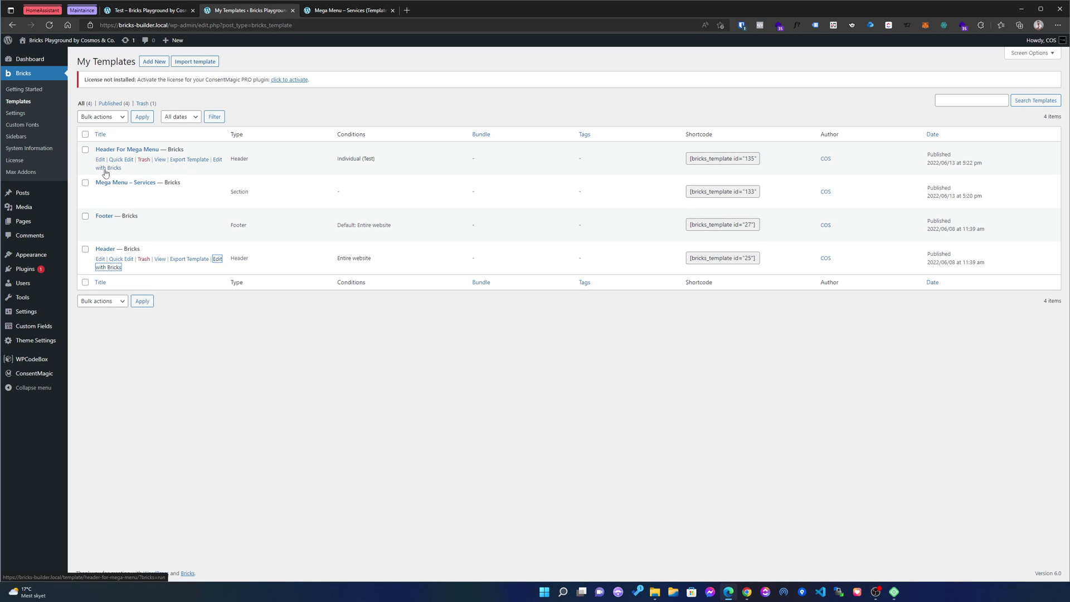
Open Header For Mega Menu in Bricks in a new tab and add a Container to its main container.
middle_click(106, 169)
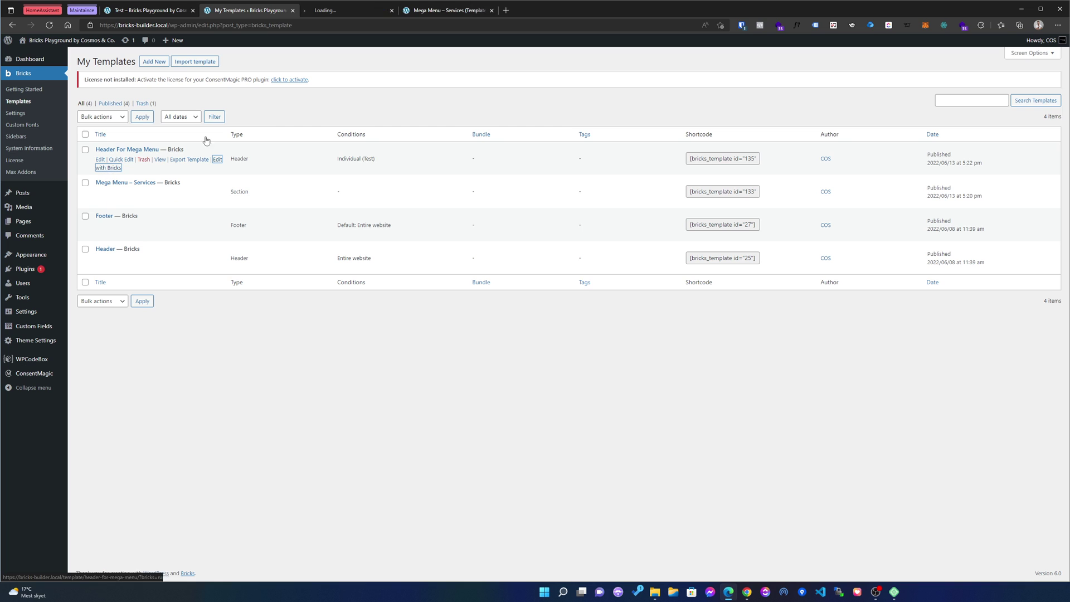
left_click(342, 12)
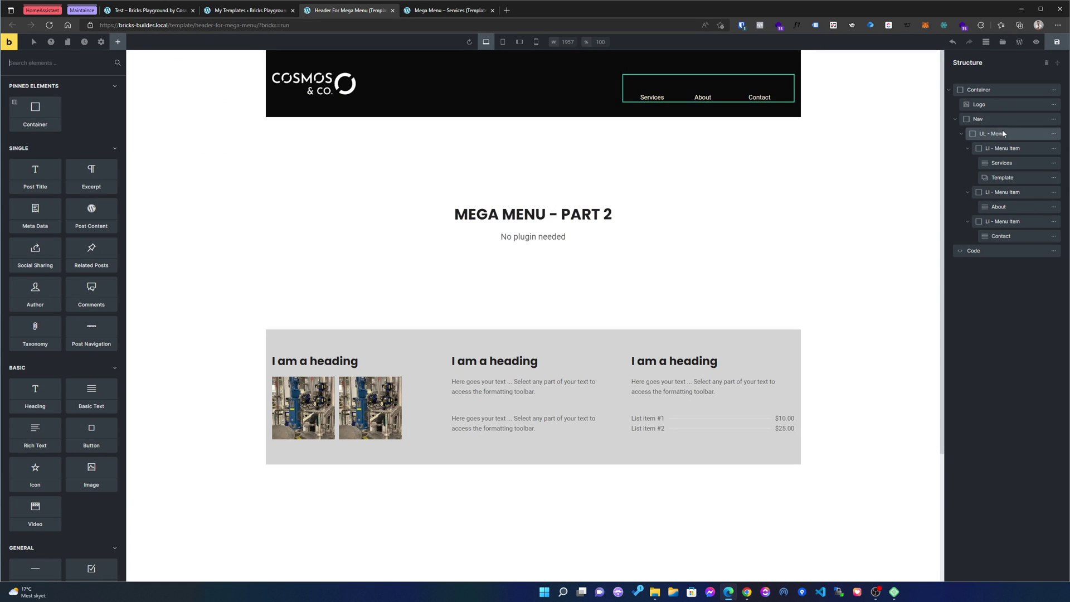
left_click(955, 119)
left_click(557, 106)
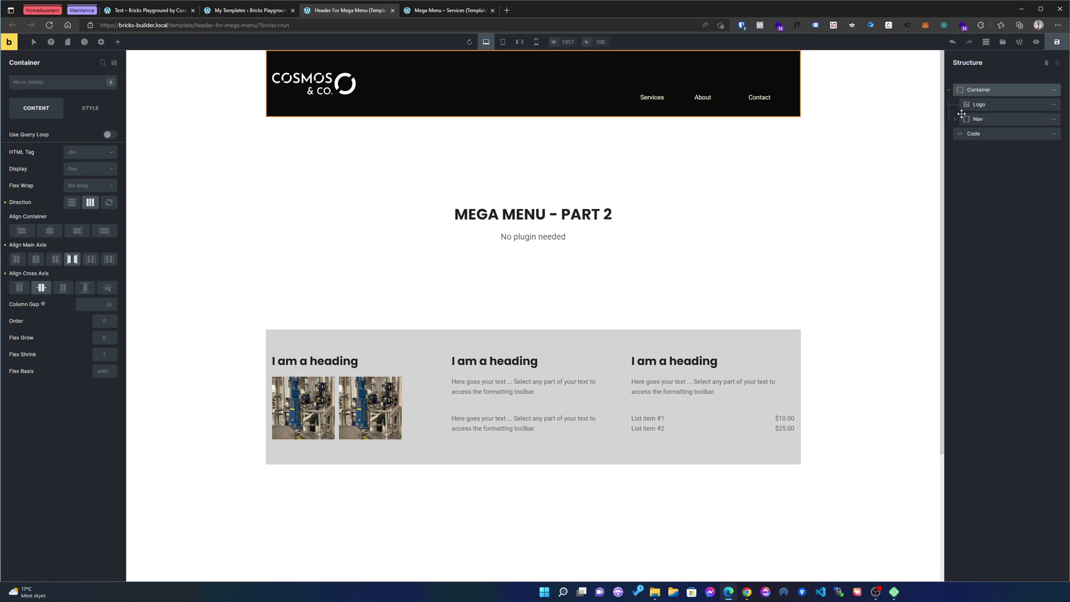
left_click(117, 42)
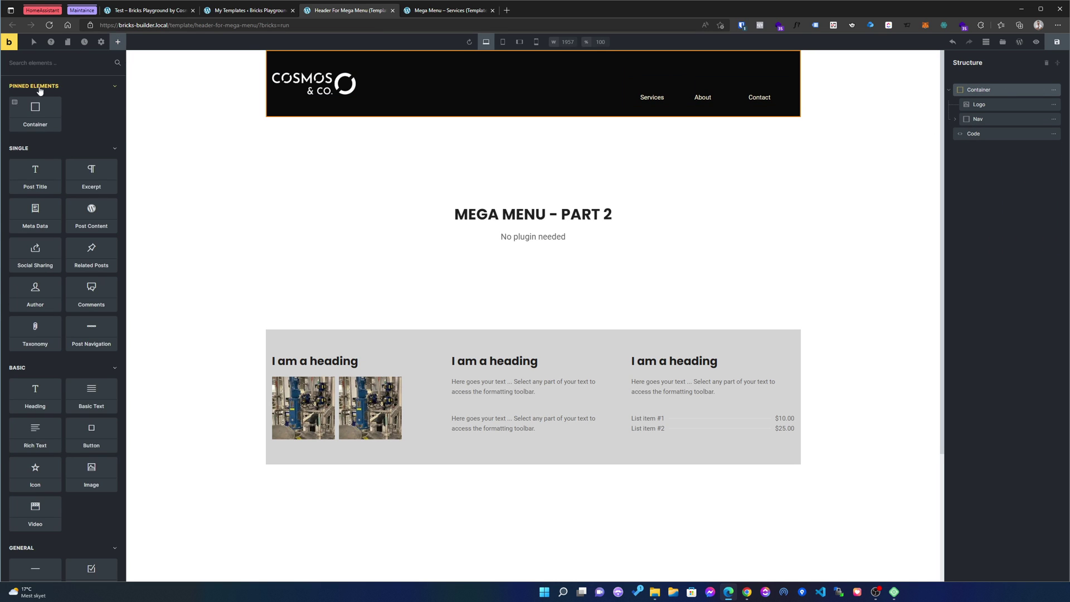
left_click(35, 110)
Move the test Container below the header, try a custom HTML tag, then delete it.
left_click_drag(990, 134, 980, 158)
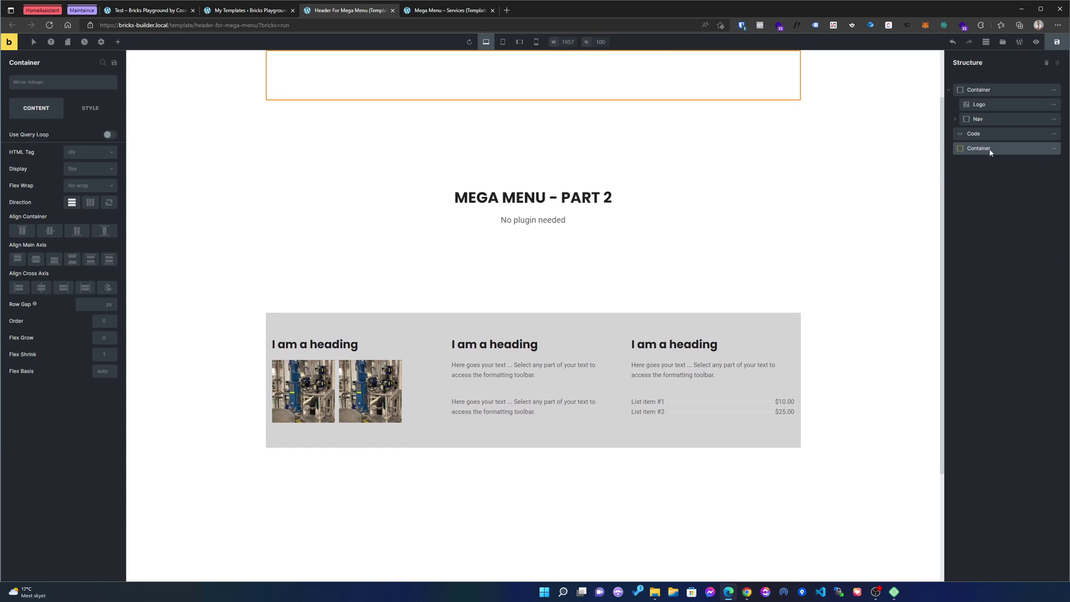
left_click(79, 152)
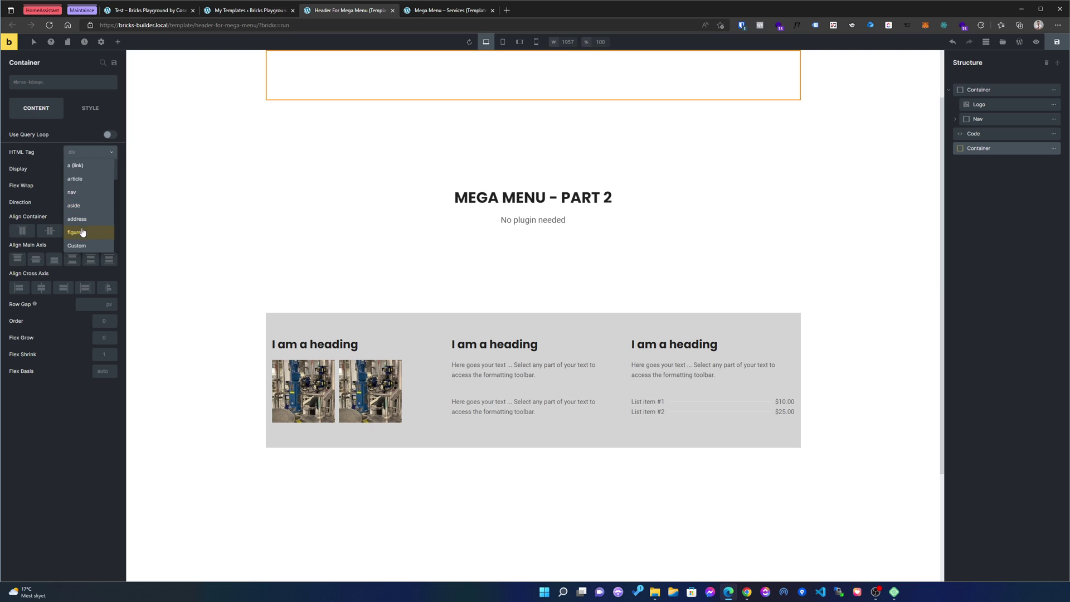
left_click(75, 246)
left_click(80, 168)
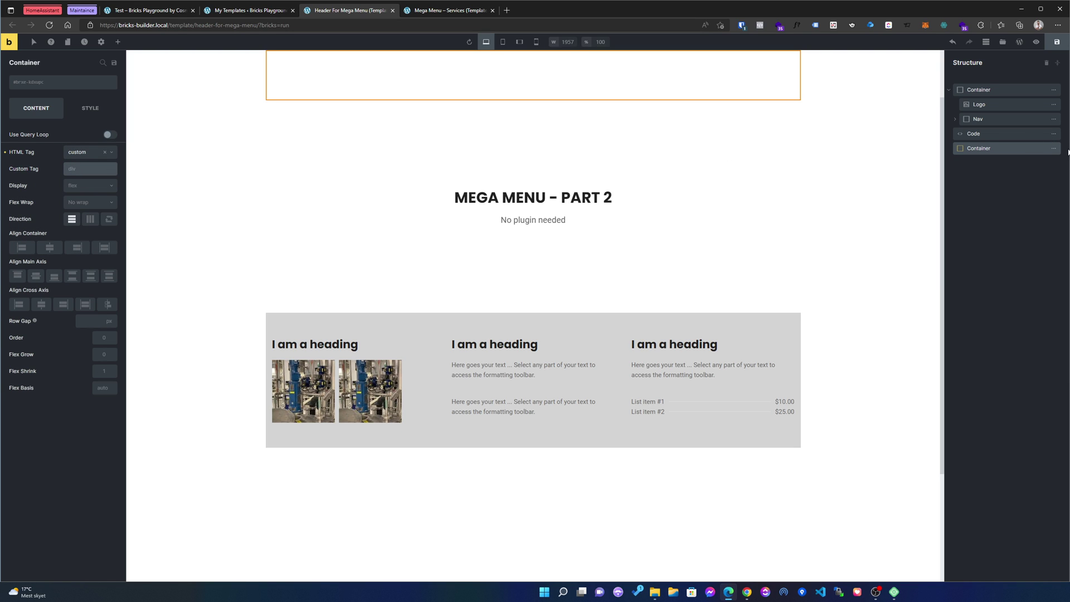
left_click(1054, 148)
left_click(966, 149)
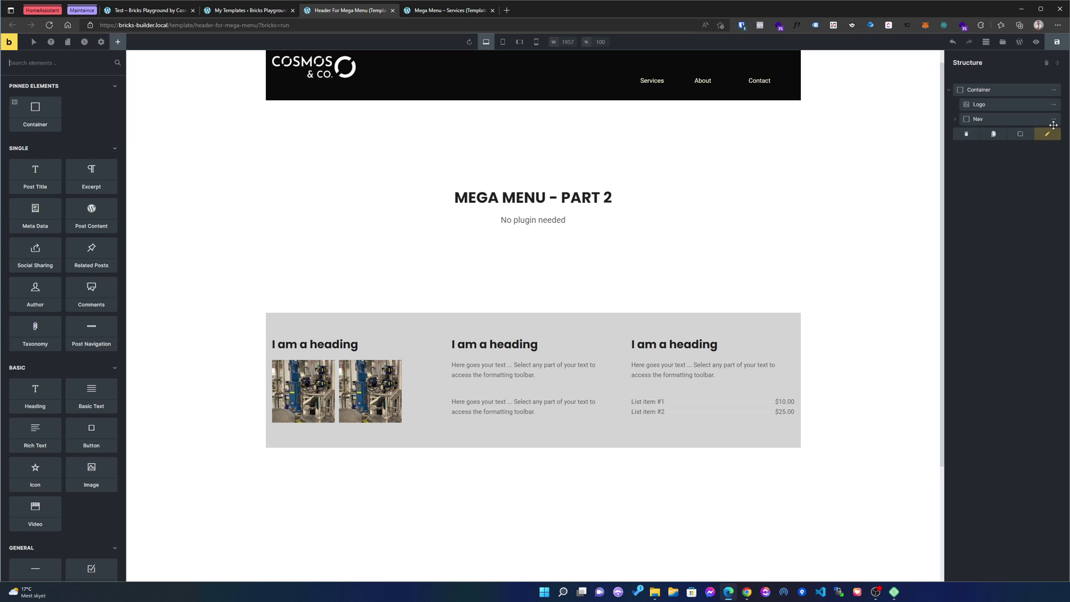
Expand Nav and inspect UL - Menu and the Services, About and Contact LI - Menu Items.
left_click(955, 119)
left_click(999, 120)
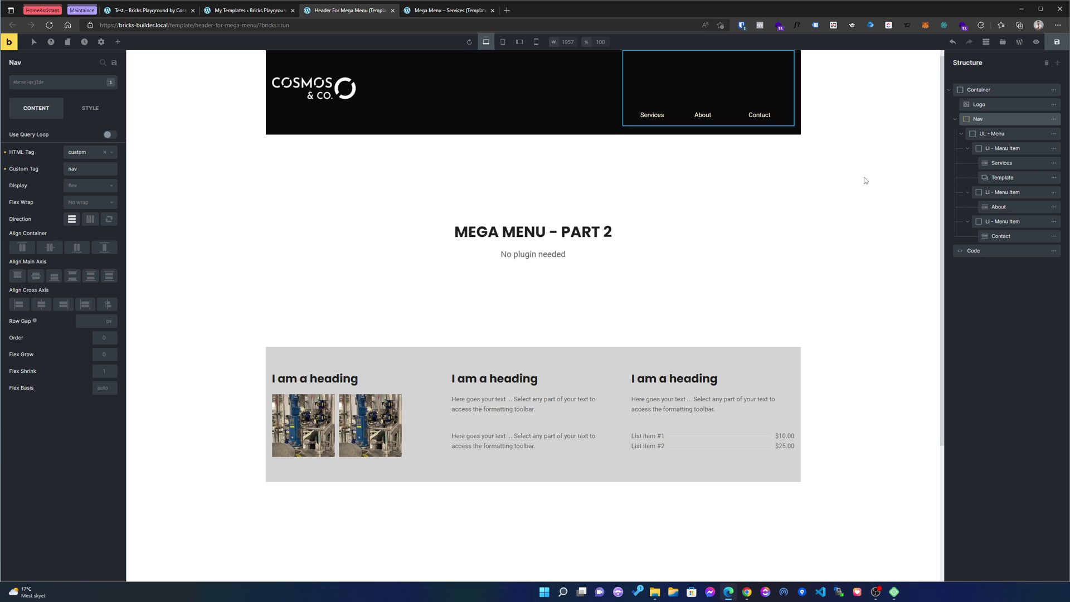
left_click(1023, 137)
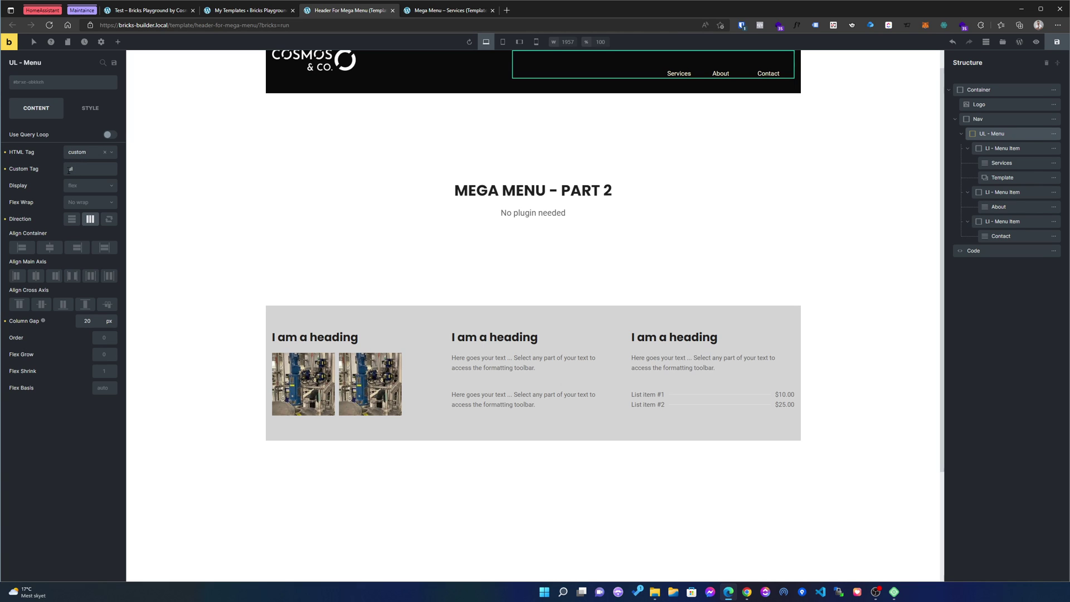
left_click(1033, 150)
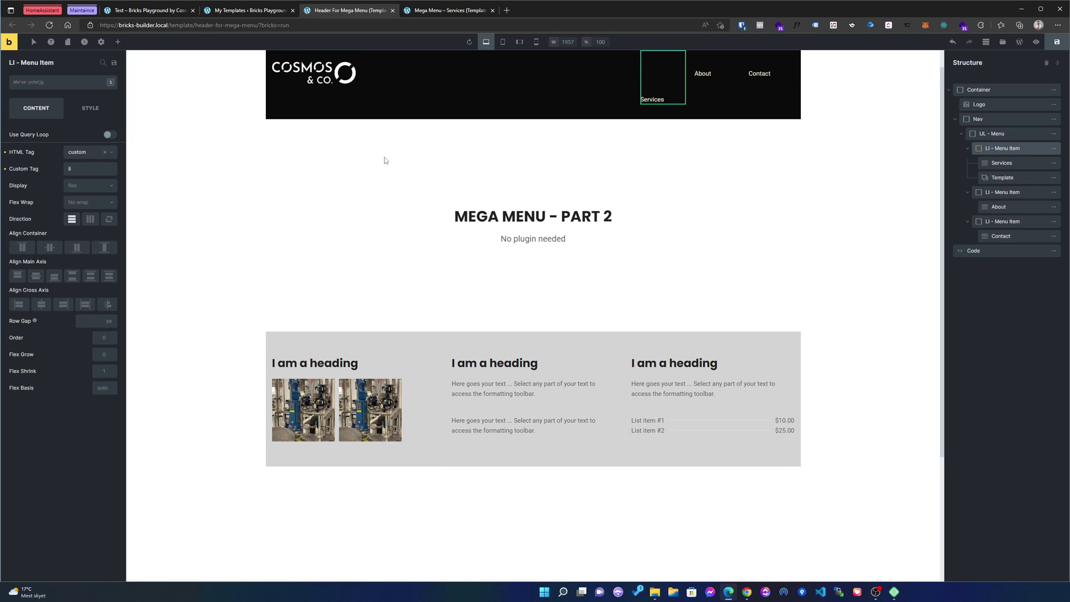
left_click(1025, 194)
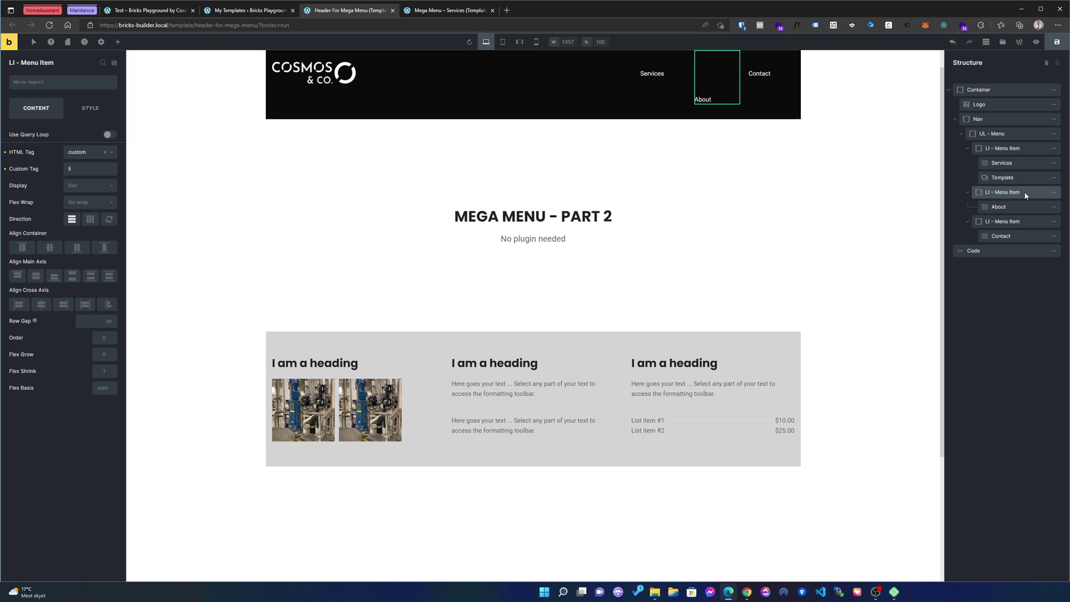
left_click(1022, 222)
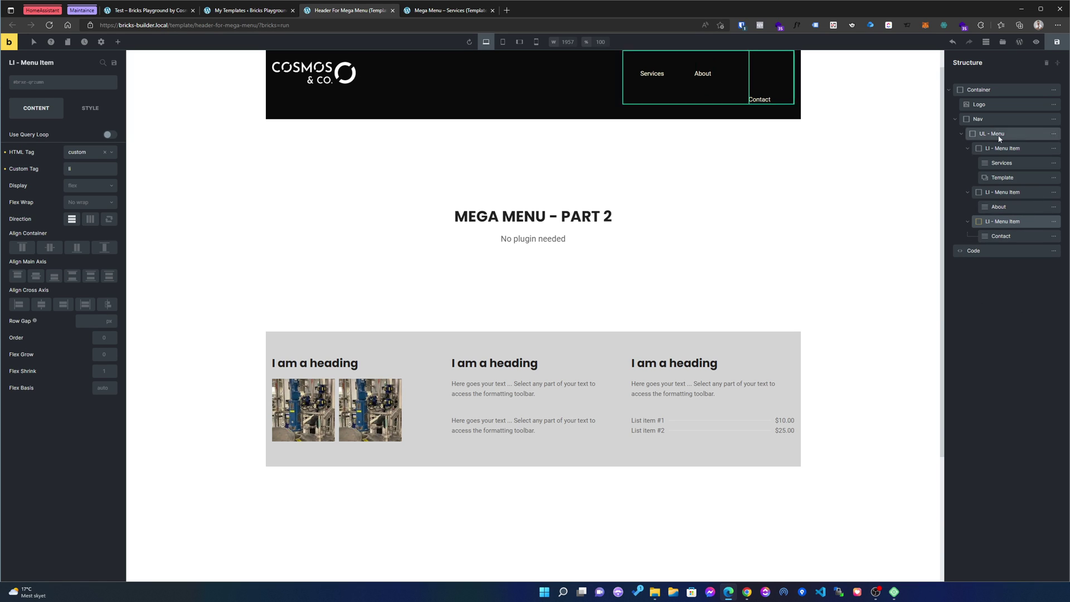
Check the Services link's Link To options, then select its Template element using Mega Menu – Services.
left_click(1021, 162)
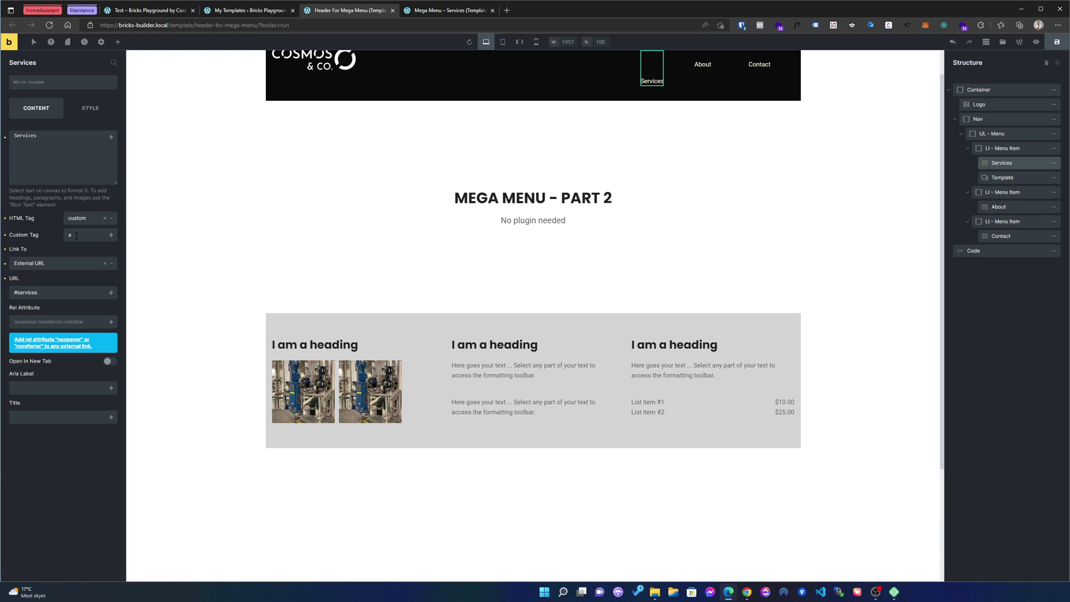
left_click(51, 269)
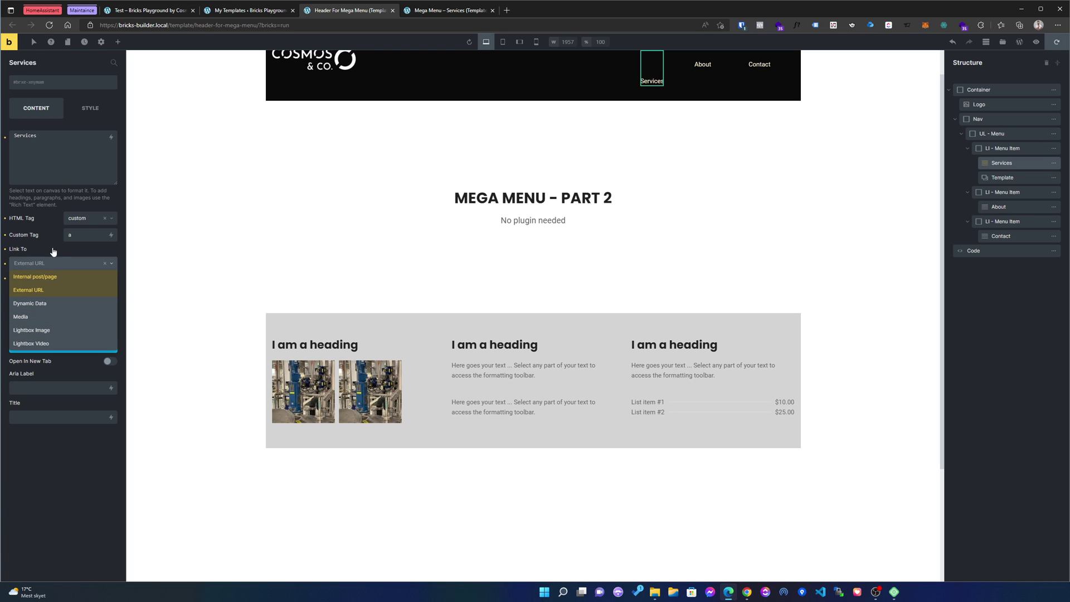
left_click(1016, 178)
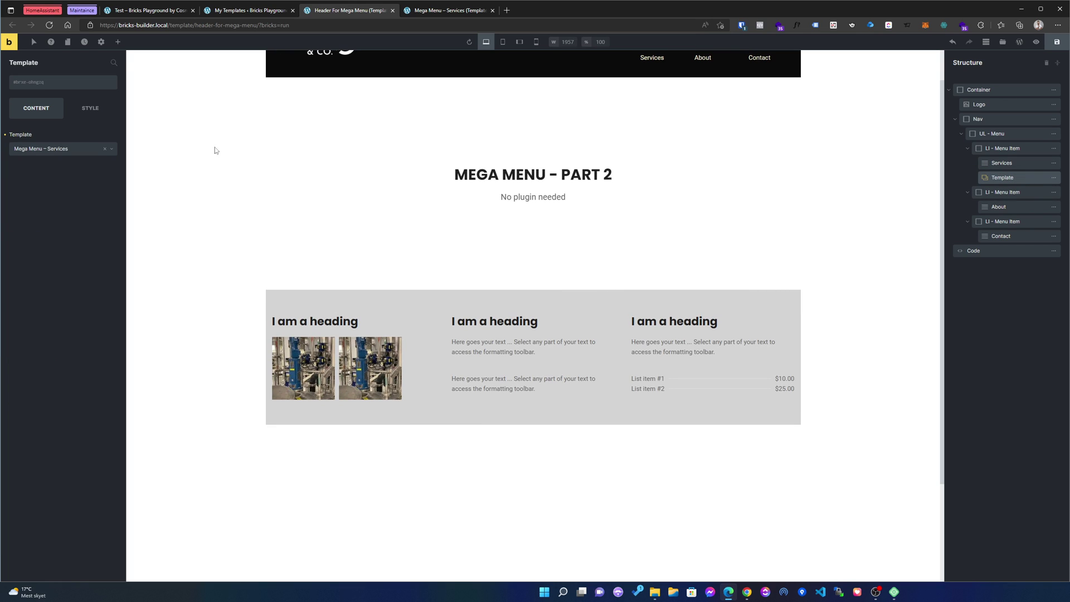
Add a Template element via a 'tem' search and drag it under About in the second menu item.
left_click(117, 41)
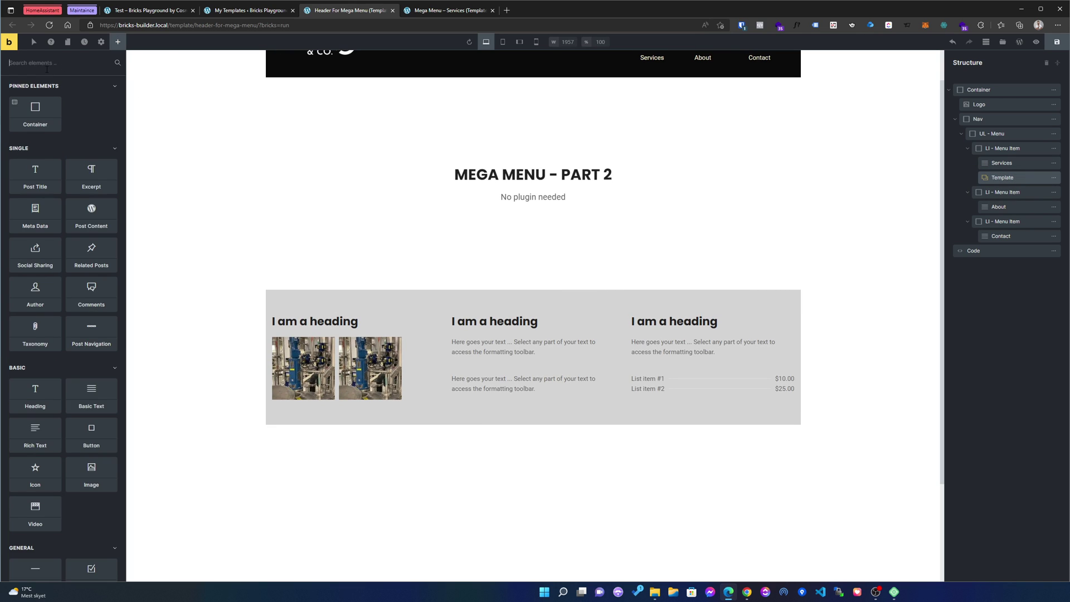
type("tem")
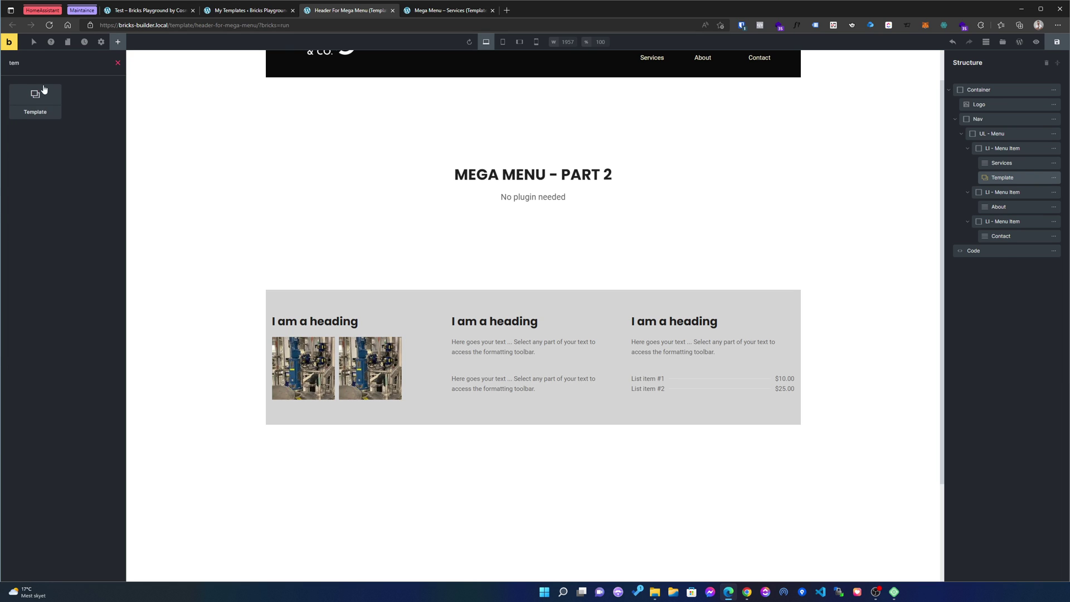
left_click(35, 101)
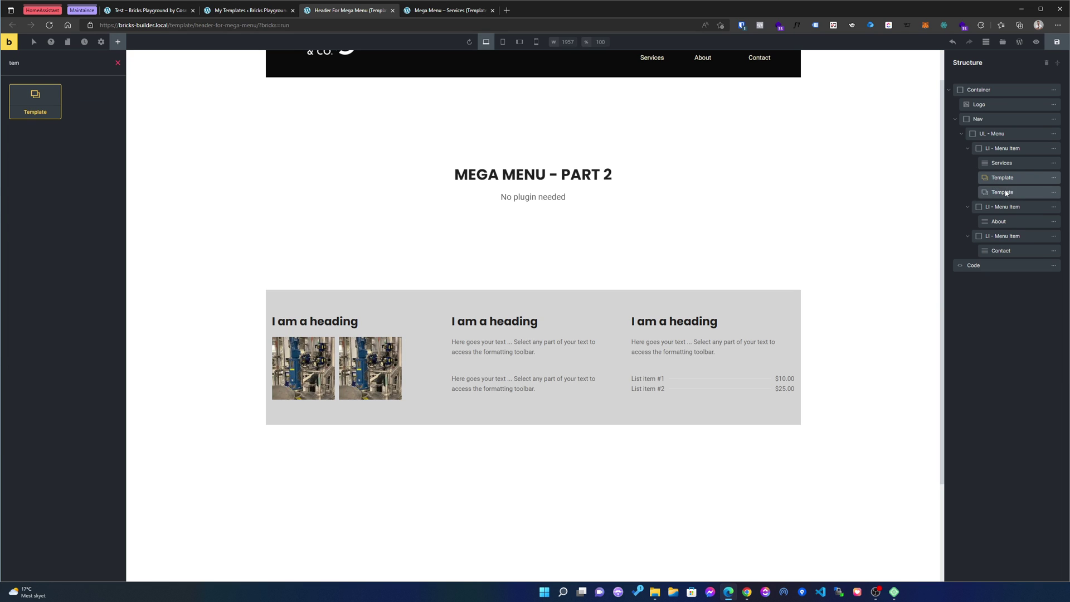
left_click_drag(1004, 192, 997, 226)
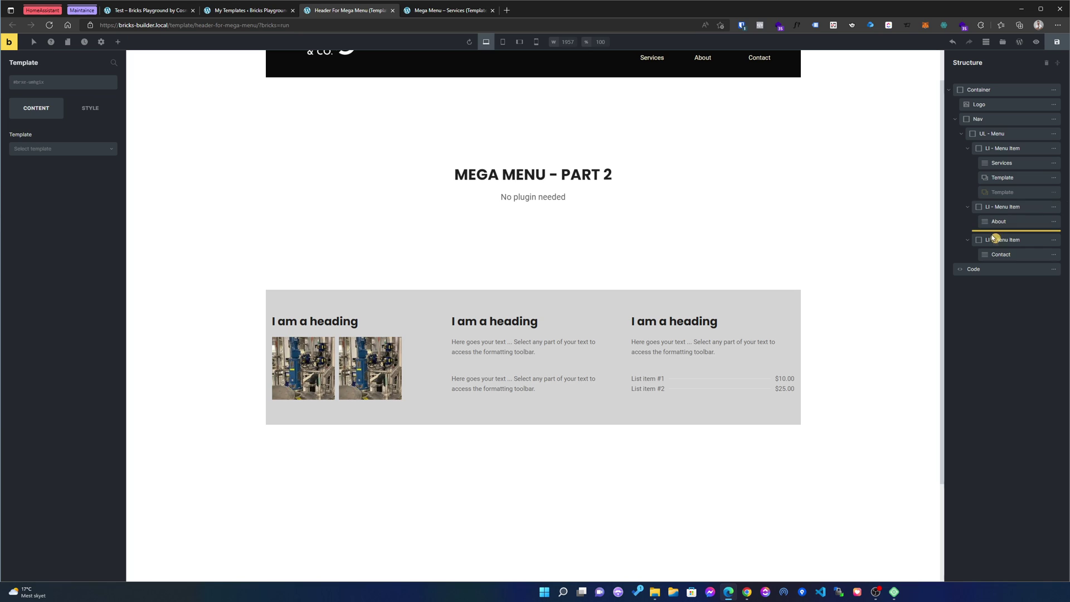
left_click_drag(995, 238, 1010, 223)
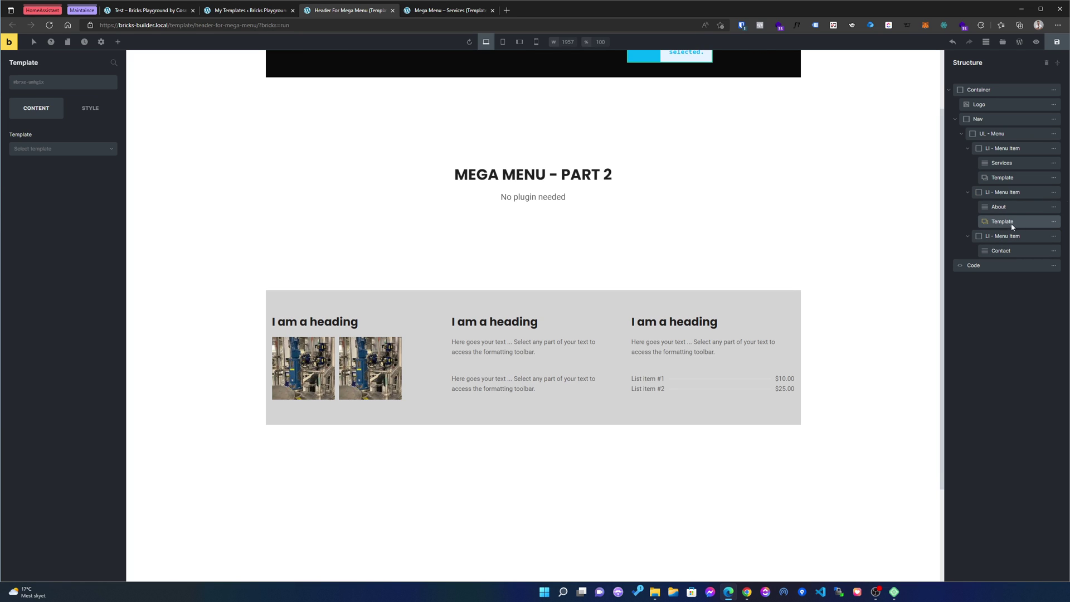
left_click(1022, 192)
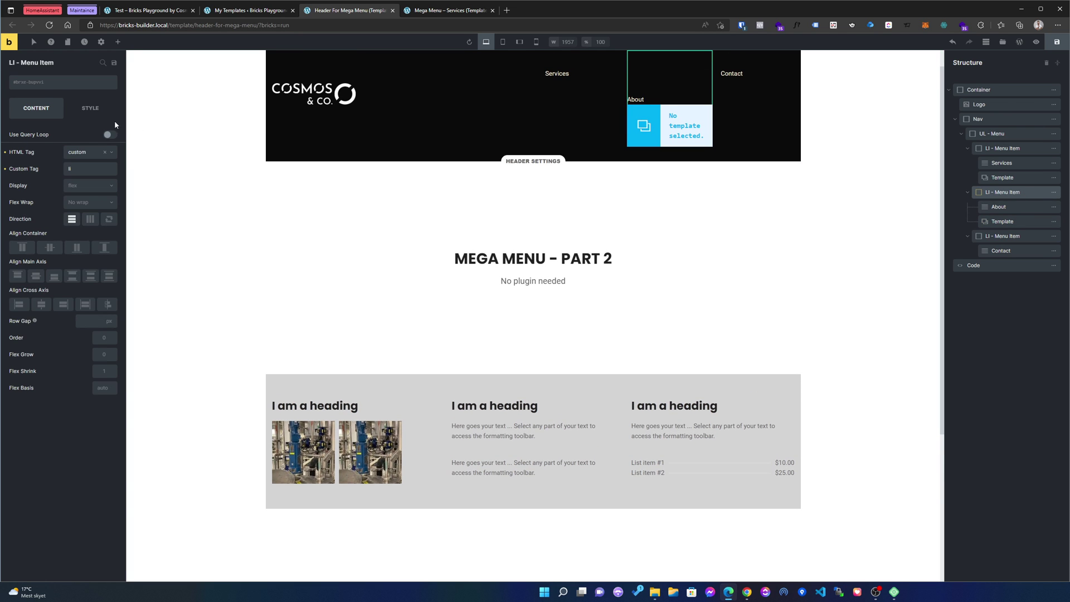
left_click(51, 84)
type("mm")
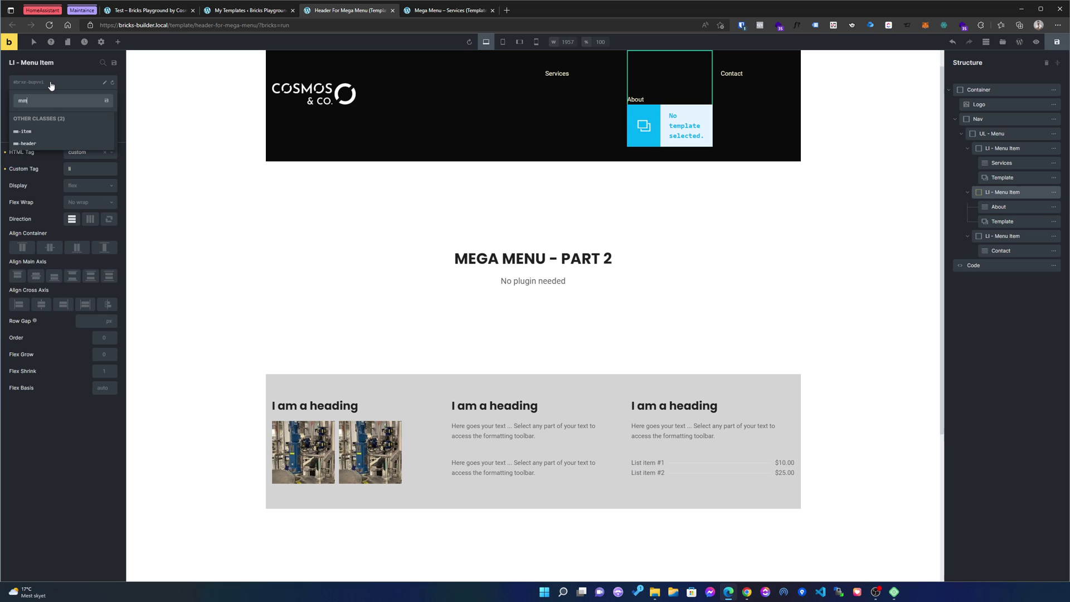
left_click(24, 131)
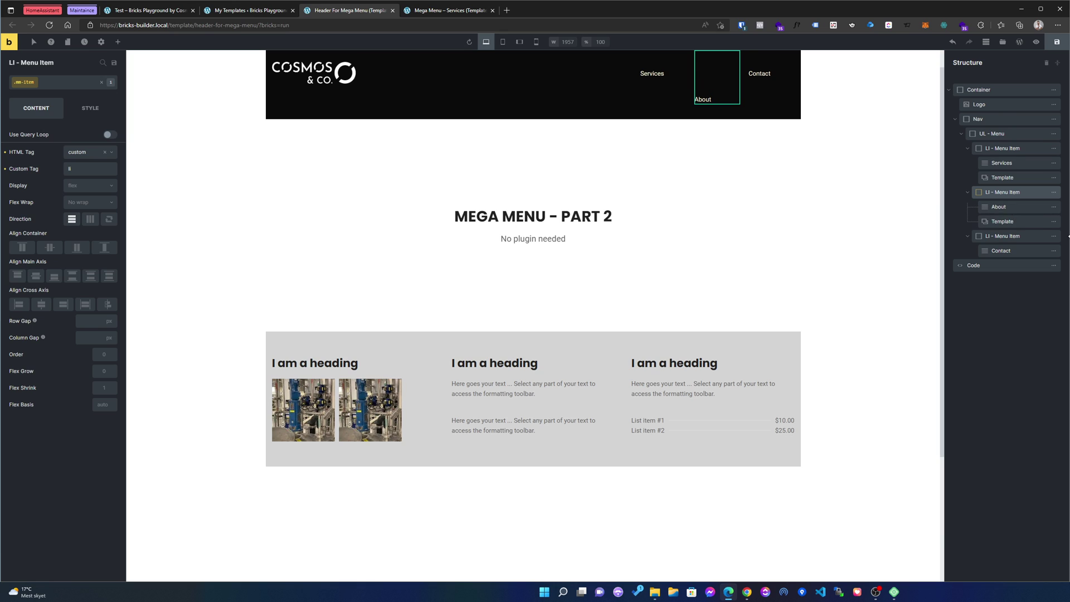
mouse_move(977, 238)
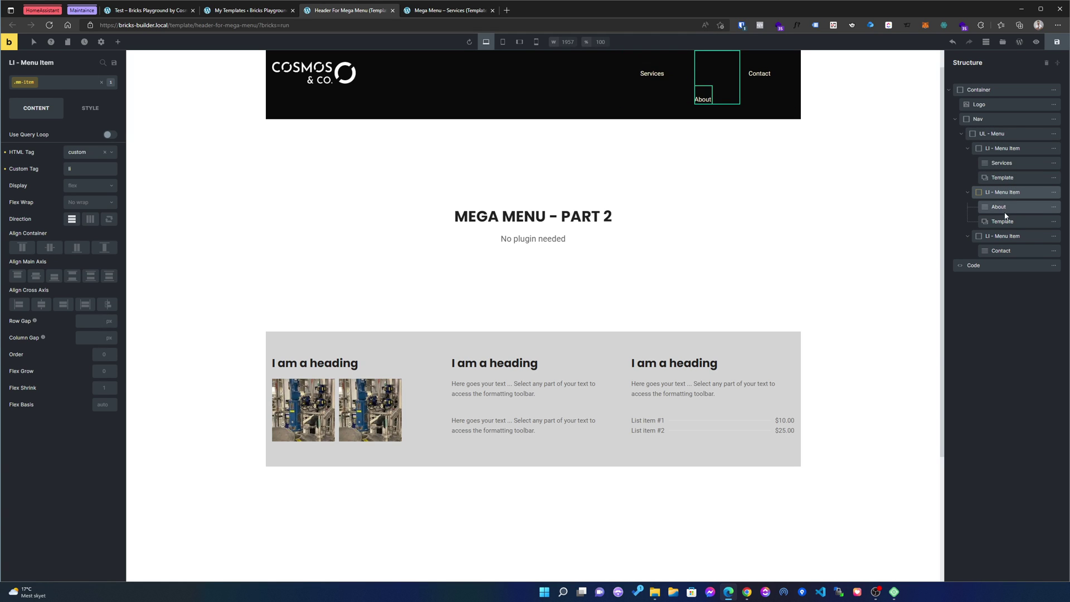
Open the Code element's mega menu CSS and put the cursor on the position: unset line.
left_click(998, 266)
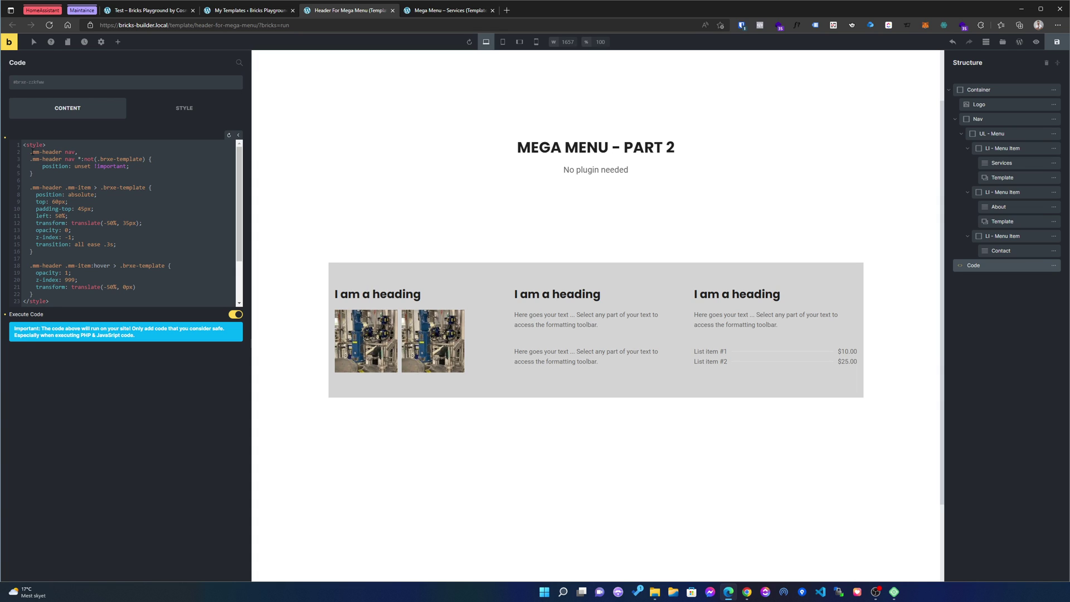
left_click_drag(22, 166, 126, 166)
left_click(50, 168)
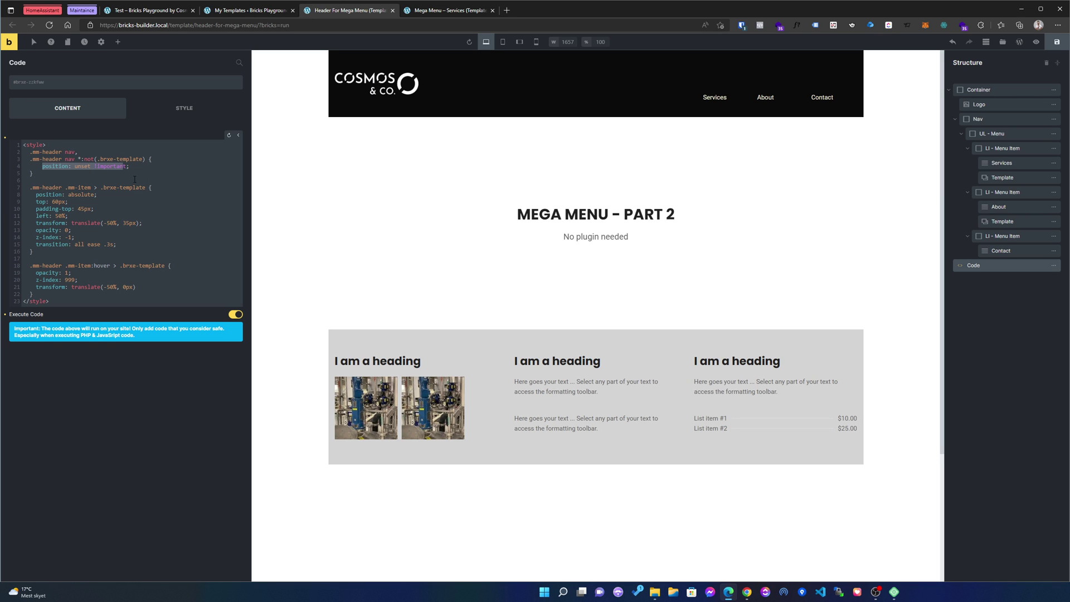
mouse_move(717, 100)
left_click(60, 167)
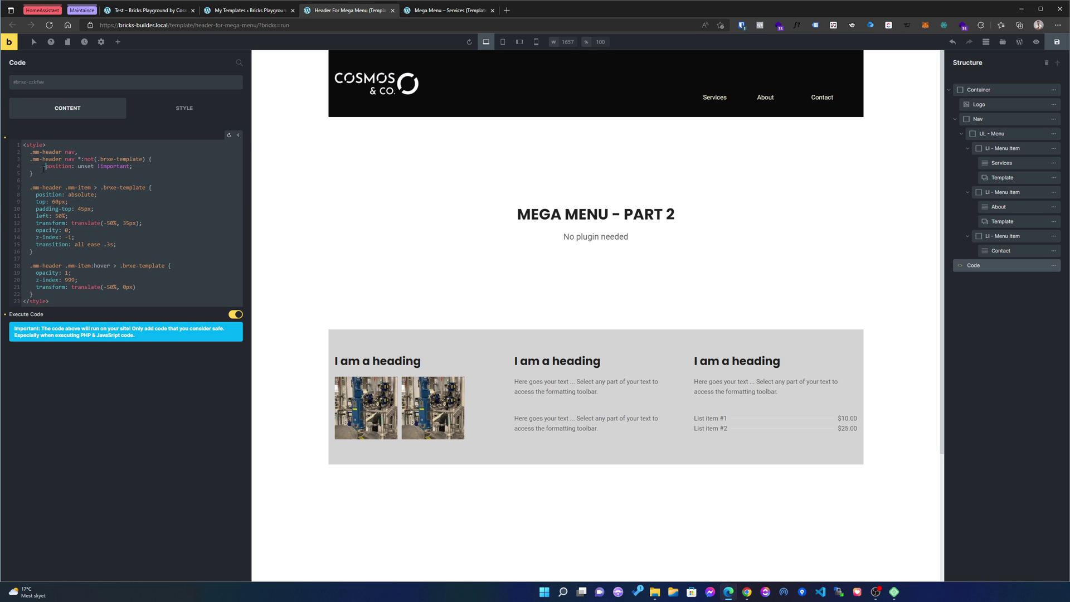
Delete the stray space before position: unset, toggling the code editor width to preview the canvas.
left_click(238, 135)
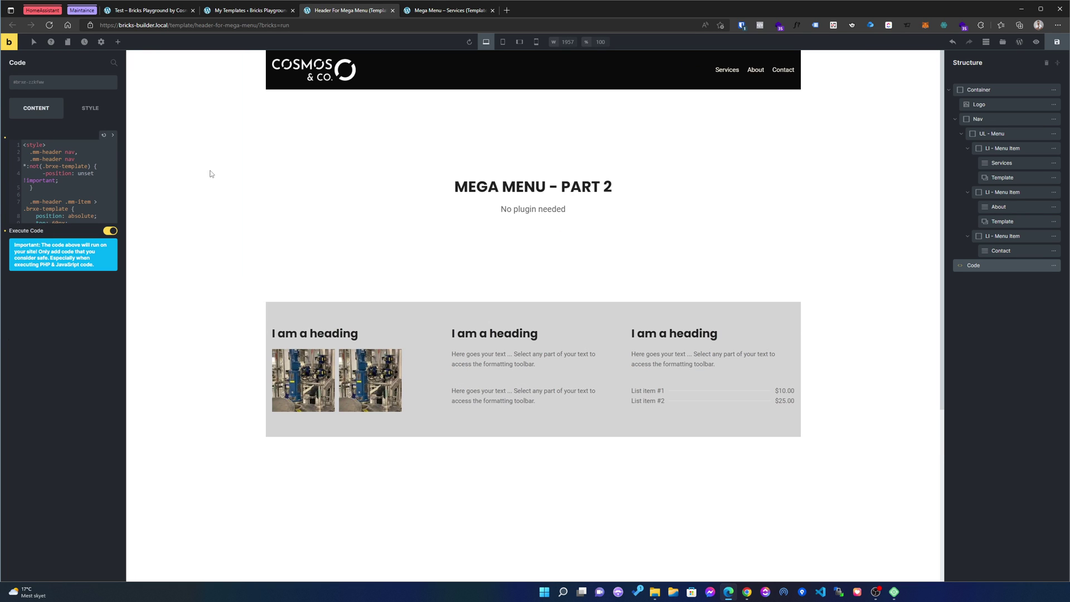
mouse_move(726, 71)
left_click(113, 135)
key("BackSpace")
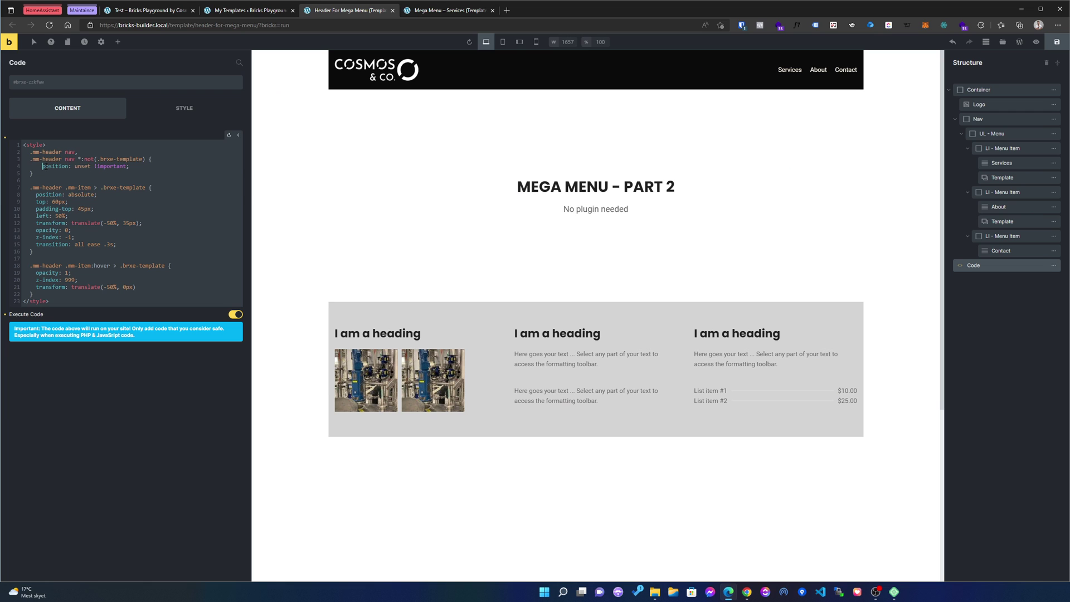
left_click(238, 135)
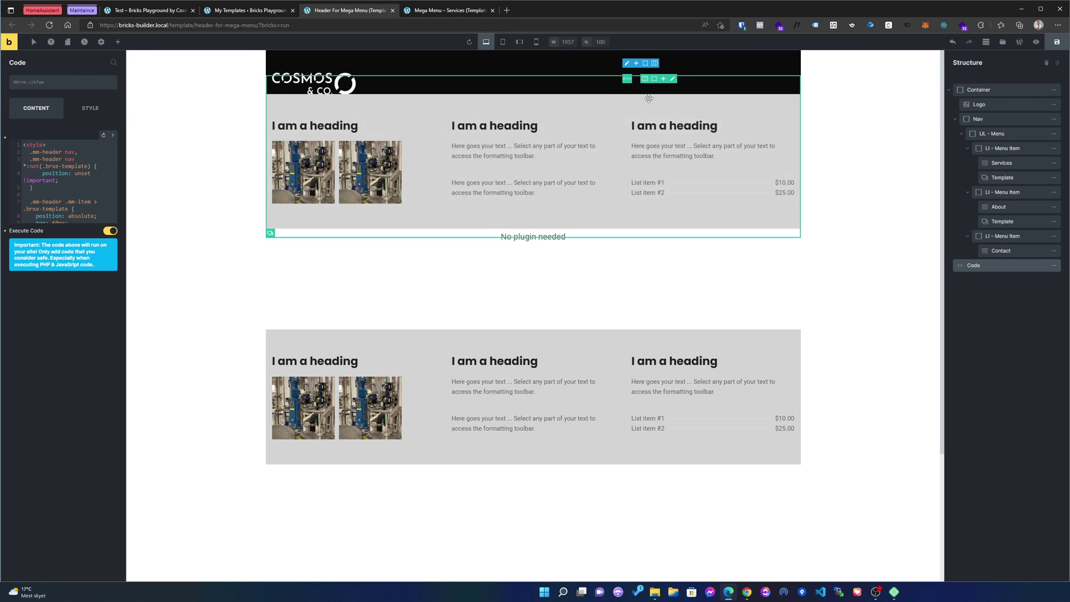
Highlight the mm-item class and the .brxe-template hover selector in the CSS.
left_click(35, 198)
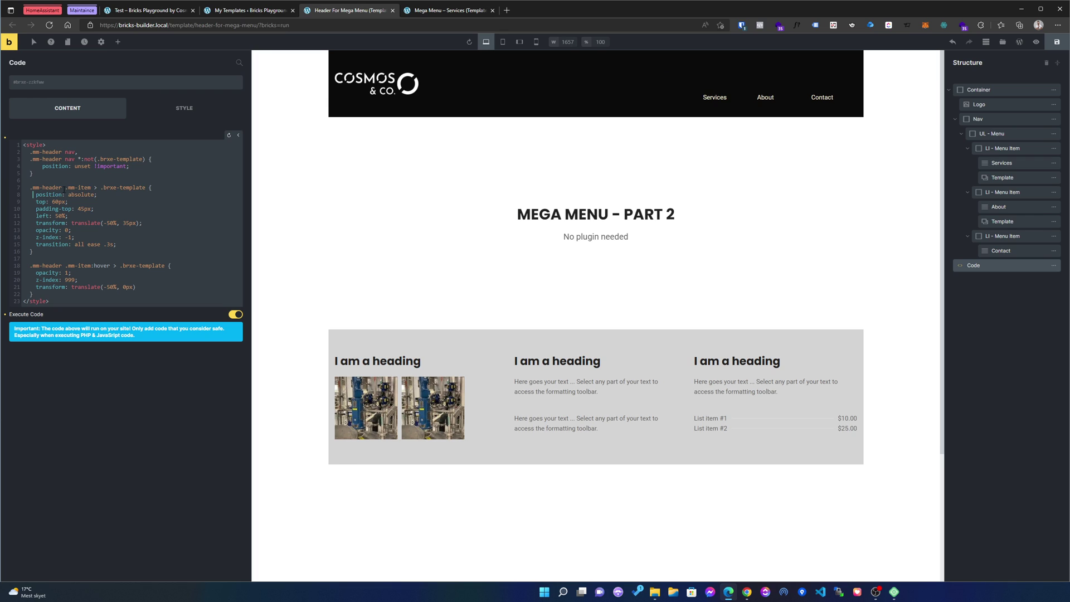
left_click_drag(67, 190, 91, 189)
left_click_drag(119, 267, 163, 267)
Review the line 9 top offset, then preview the Services mega menu on the live Test page.
left_click(54, 201)
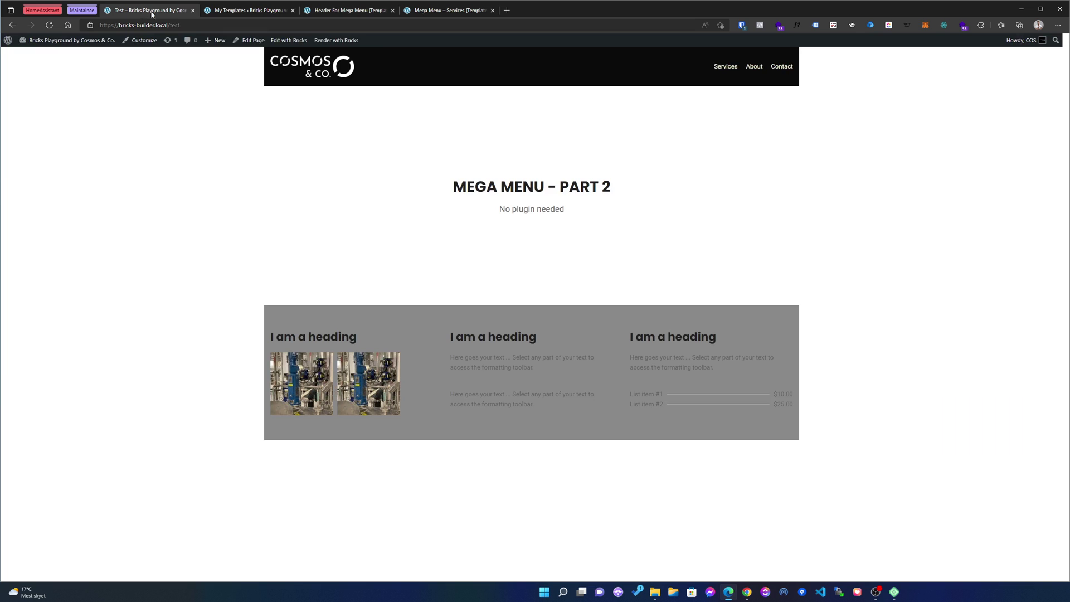
key("ctrl+Page_Up")
key("ctrl+Page_Up")
mouse_move(727, 71)
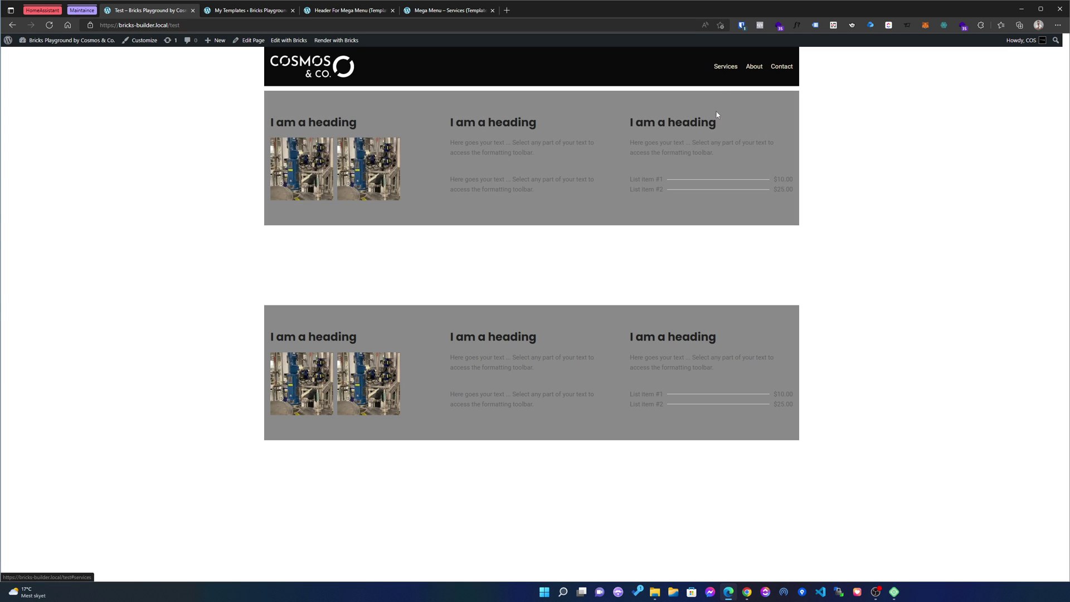
Back in the Header For Mega Menu builder, review the 35px translate offset and save the template.
left_click(234, 10)
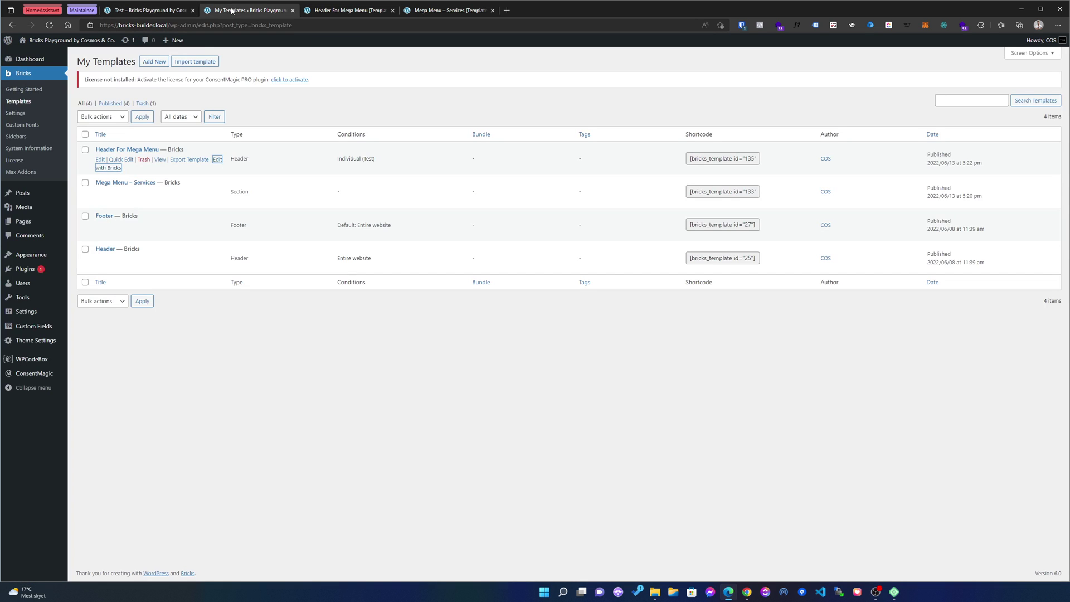
left_click(342, 11)
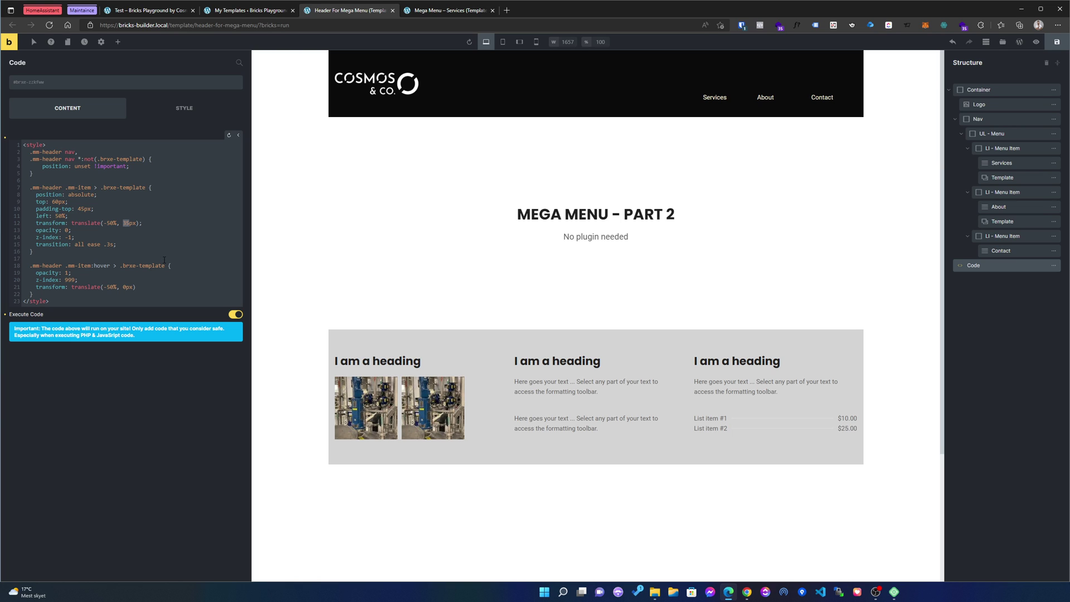
left_click(130, 223)
left_click(1057, 42)
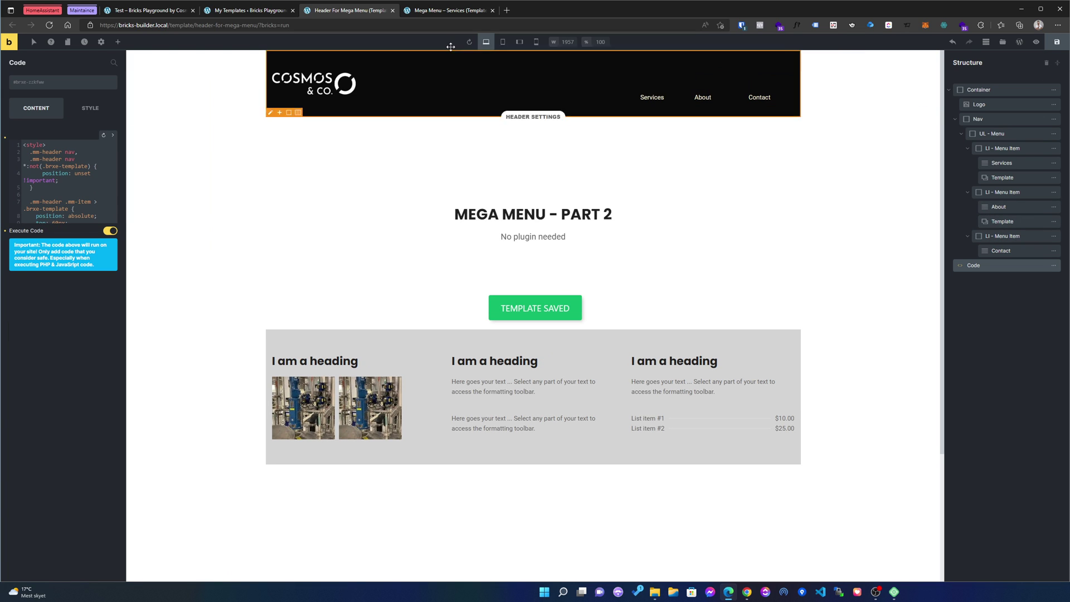
Reload the live Test page and check the About link's options and the templates list.
left_click(156, 10)
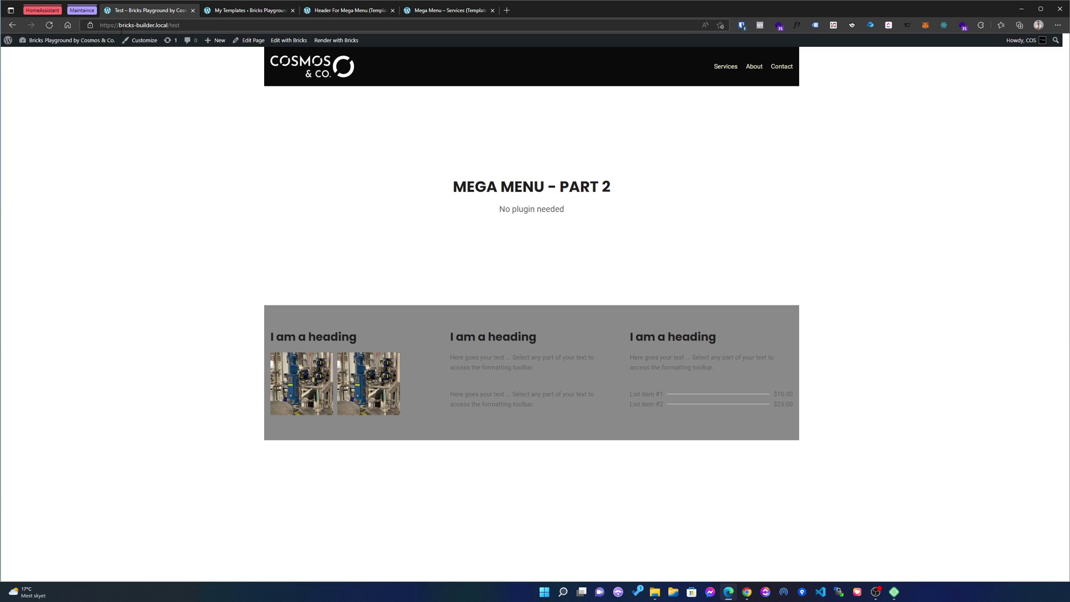
left_click(49, 25)
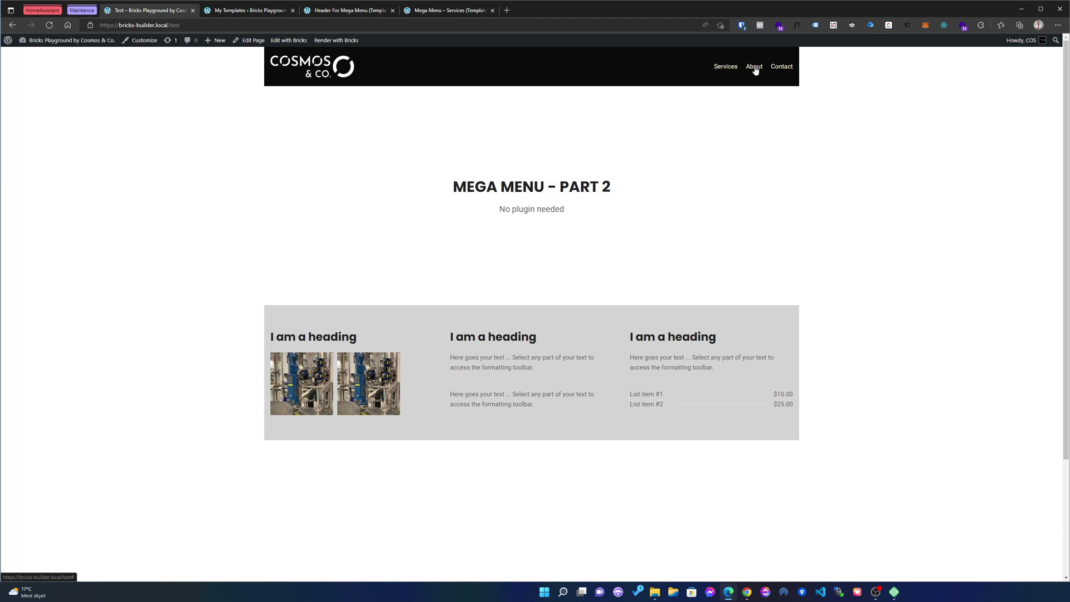
right_click(754, 66)
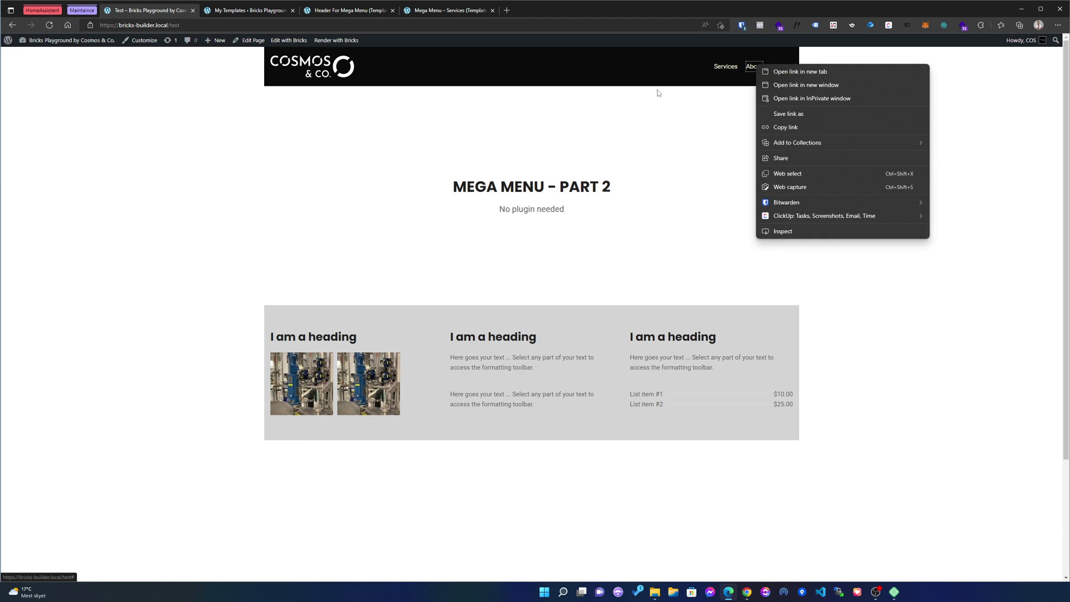
left_click(234, 10)
Point About's Template element to Mega Menu – Services, save the header, and return to the live page.
left_click(352, 11)
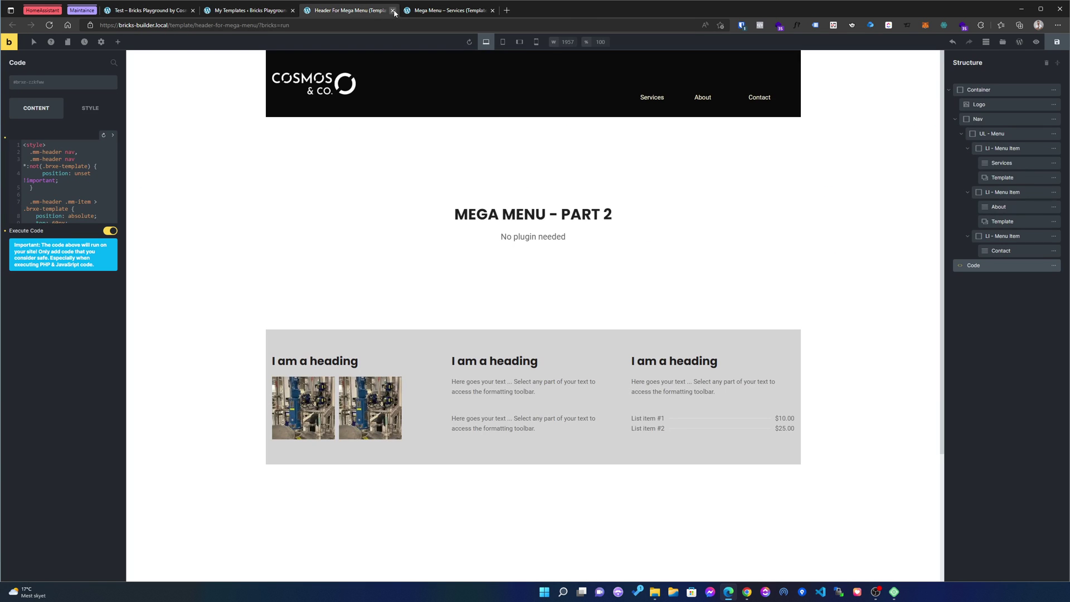
left_click(1019, 222)
left_click(67, 153)
left_click(51, 182)
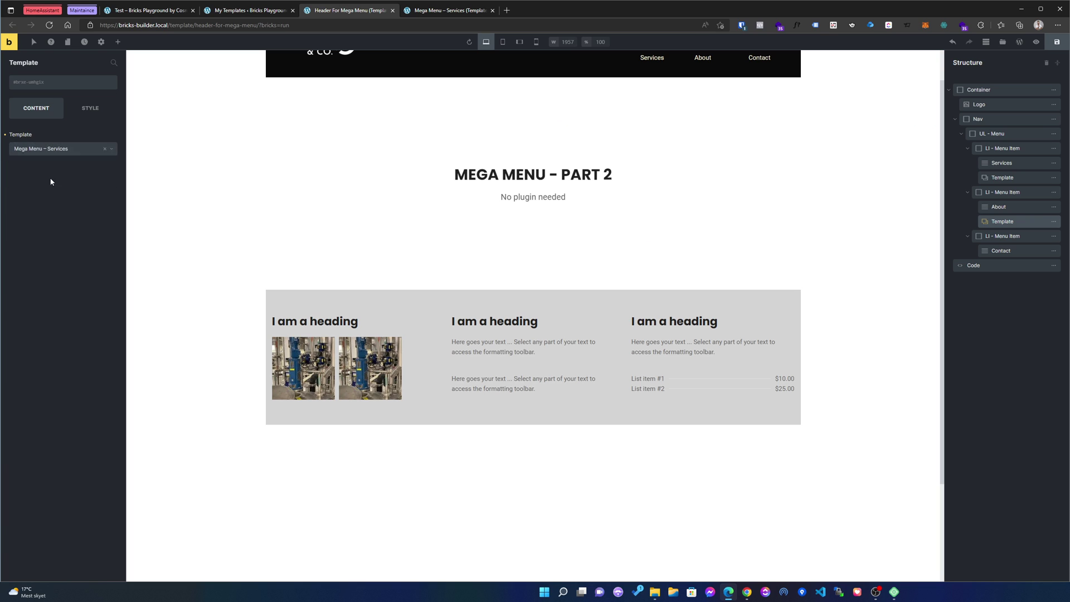
left_click(1057, 42)
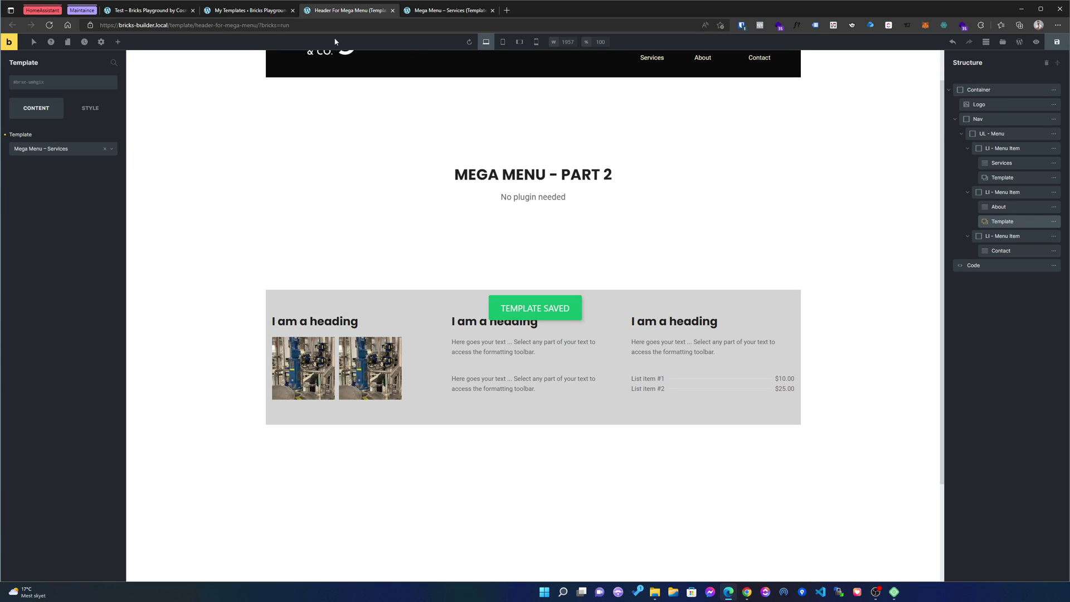
left_click(133, 11)
left_click(49, 25)
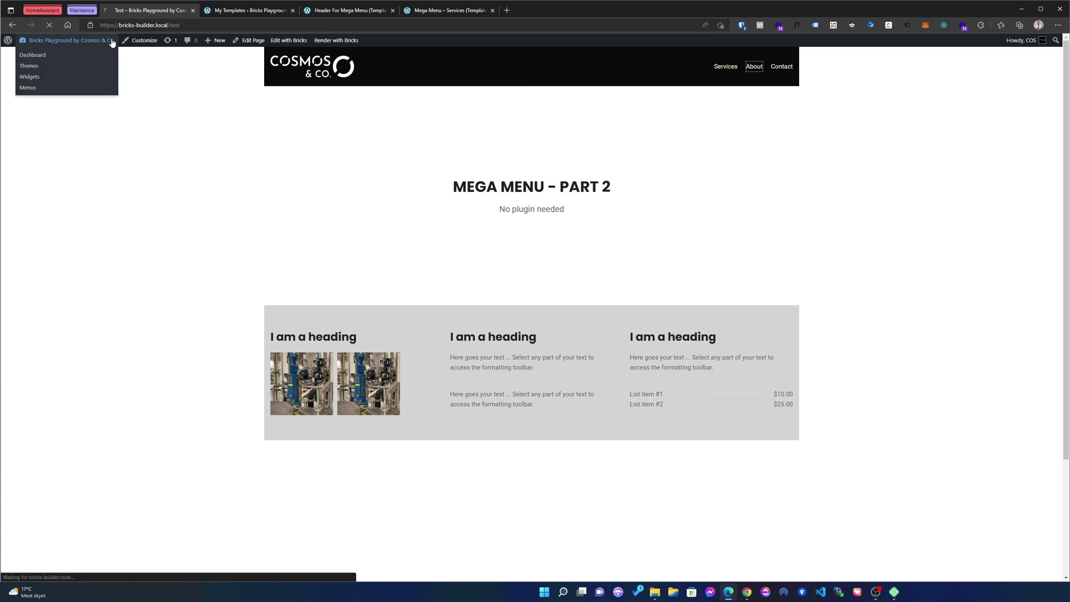
mouse_move(754, 68)
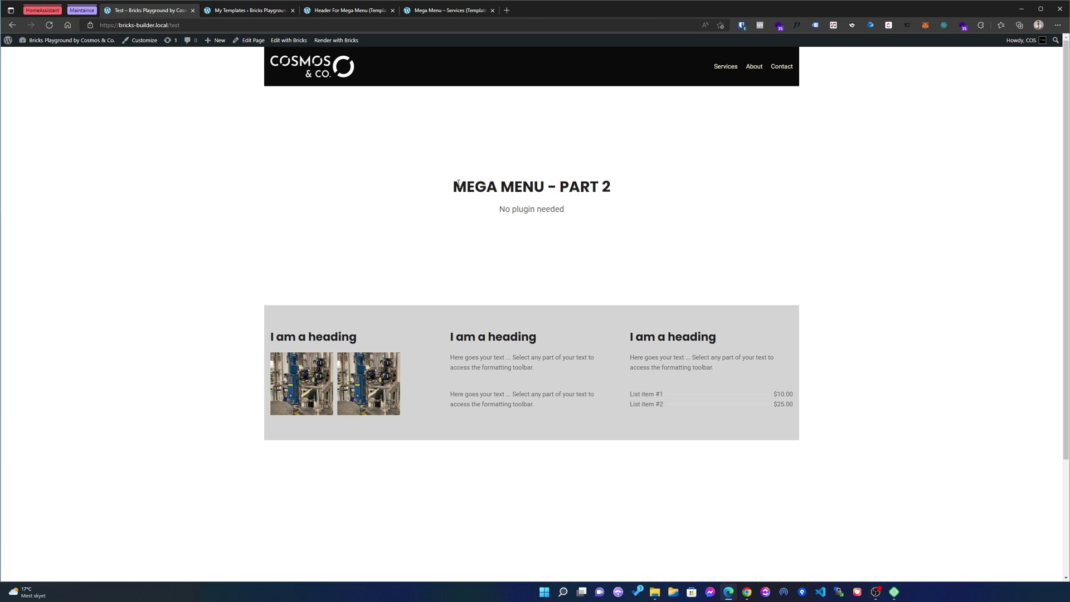
left_click_drag(454, 184, 613, 181)
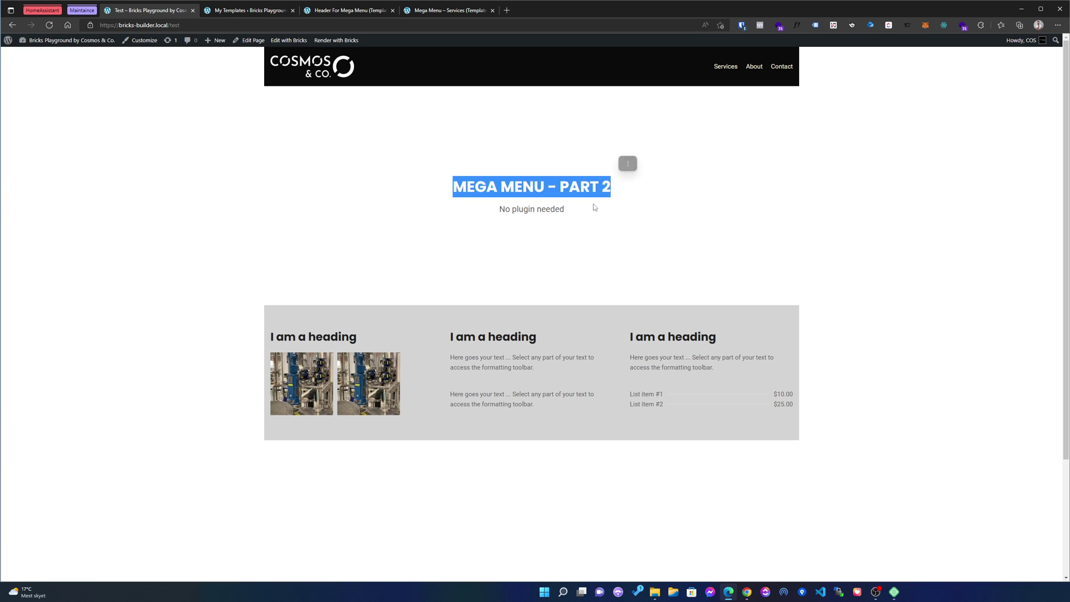